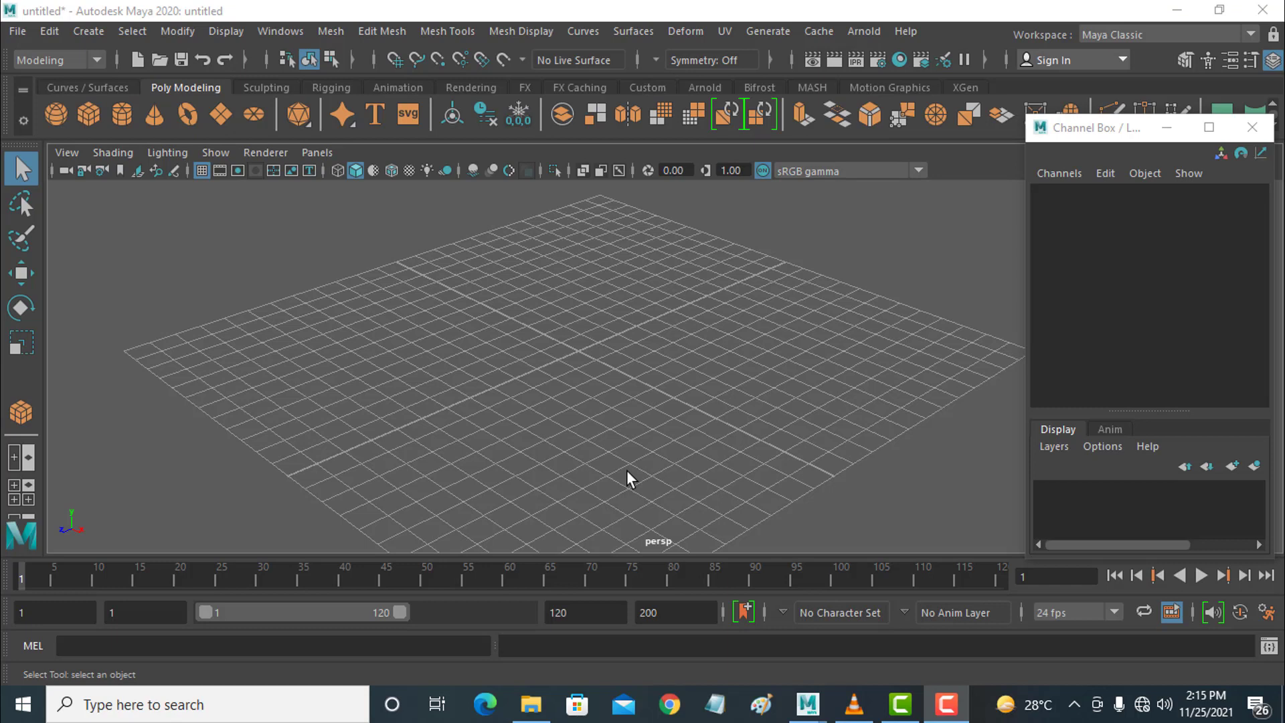
Draw a polygon sphere, pSphere1, on the grid and nudge it to 0.923, 0.214, -0.119
click(89, 115)
click(53, 115)
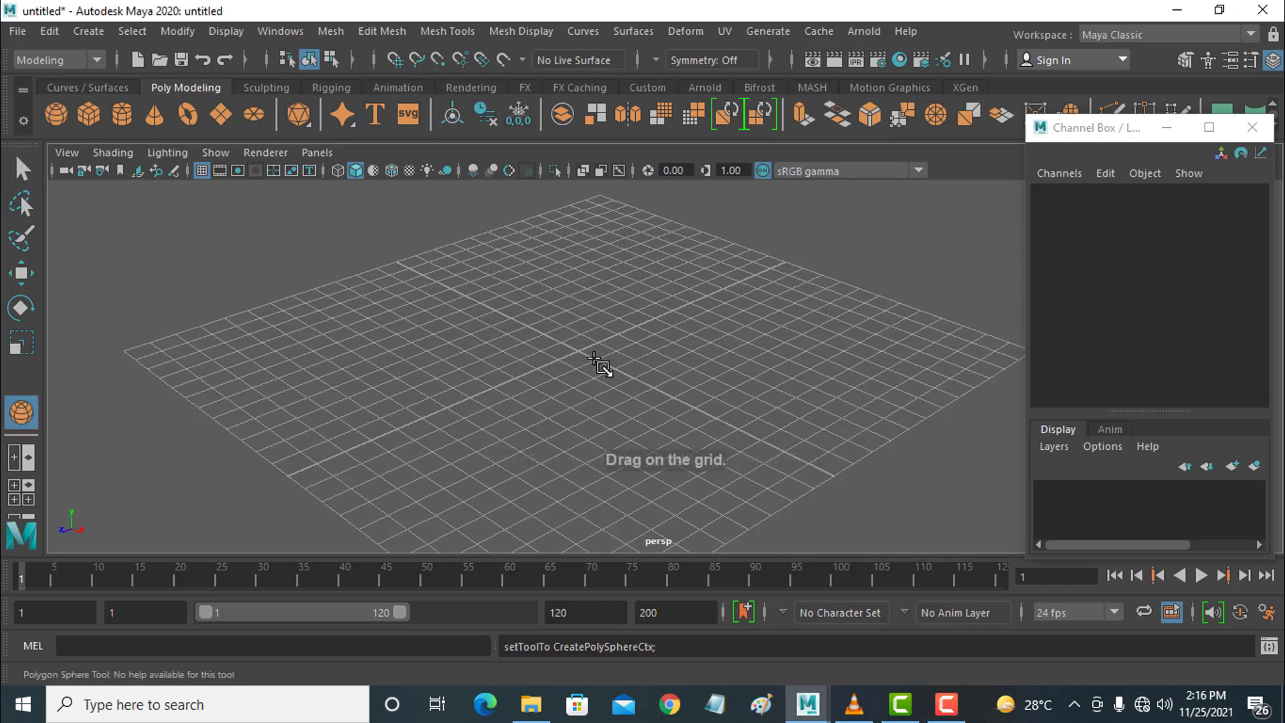
drag(595, 360, 623, 285)
click(21, 273)
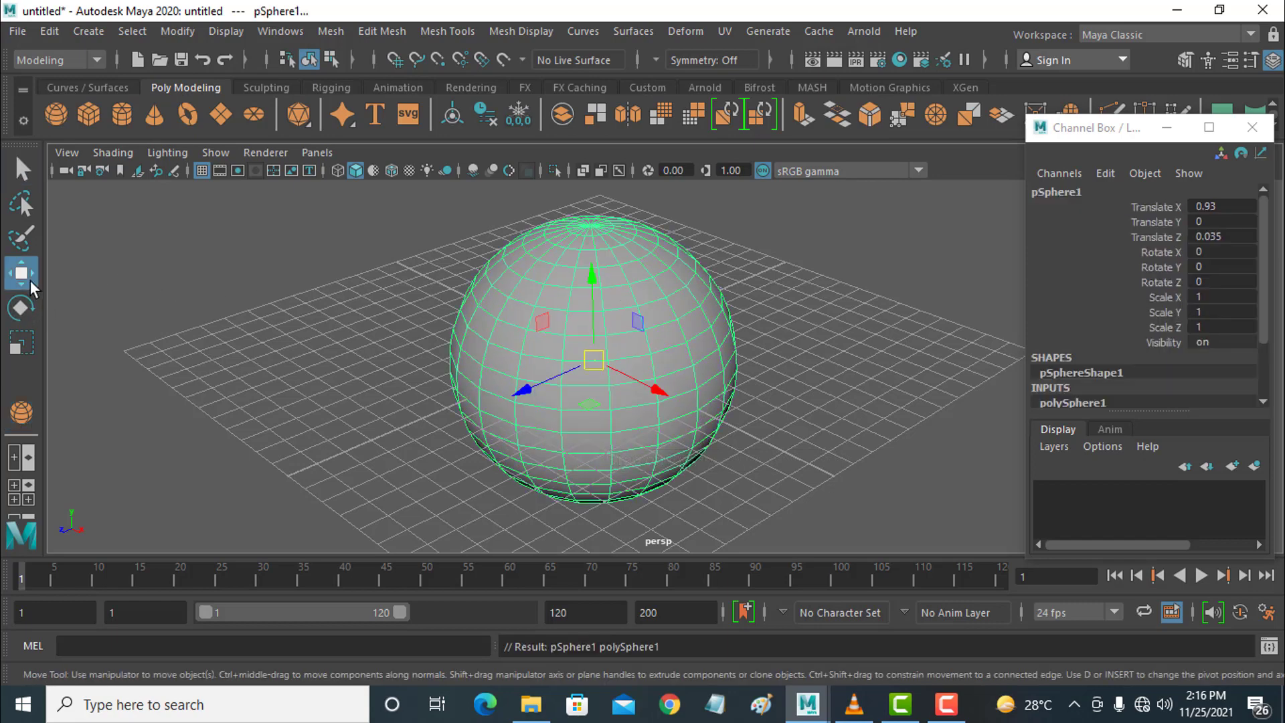
drag(598, 360, 600, 353)
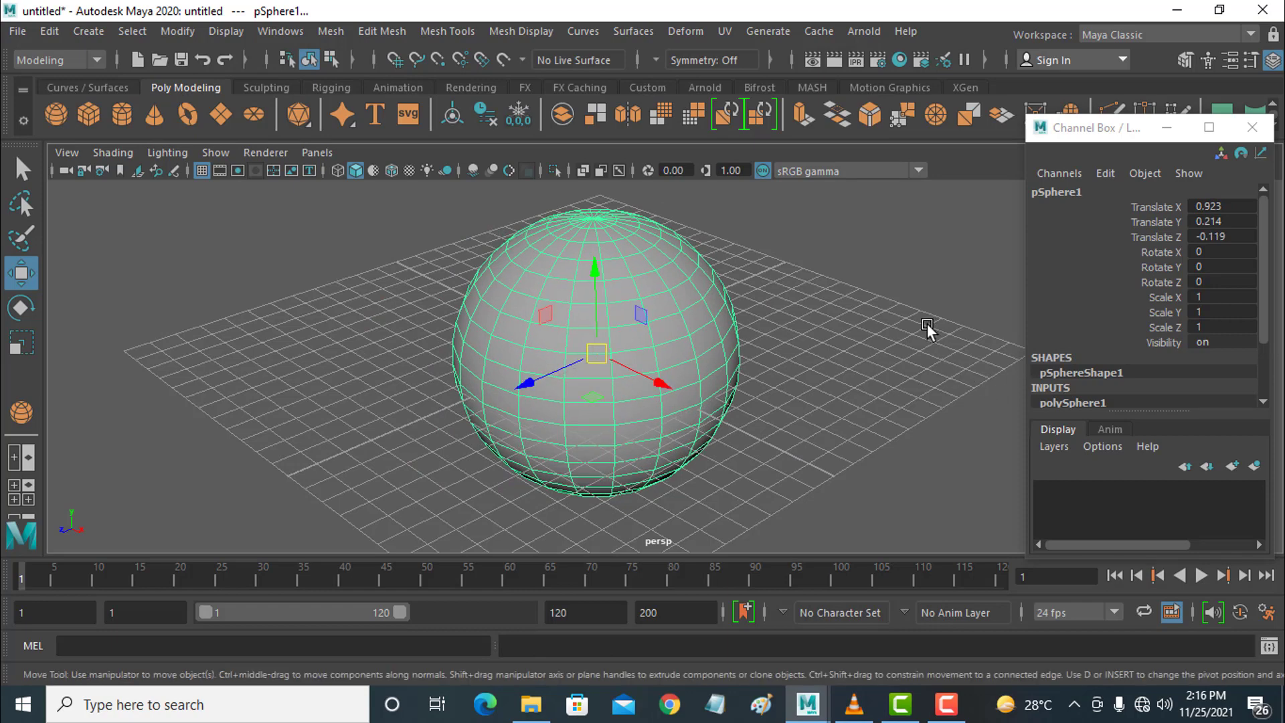
In pSphere1's Attribute Editor, set Translate X to 5
key(ctrl+a)
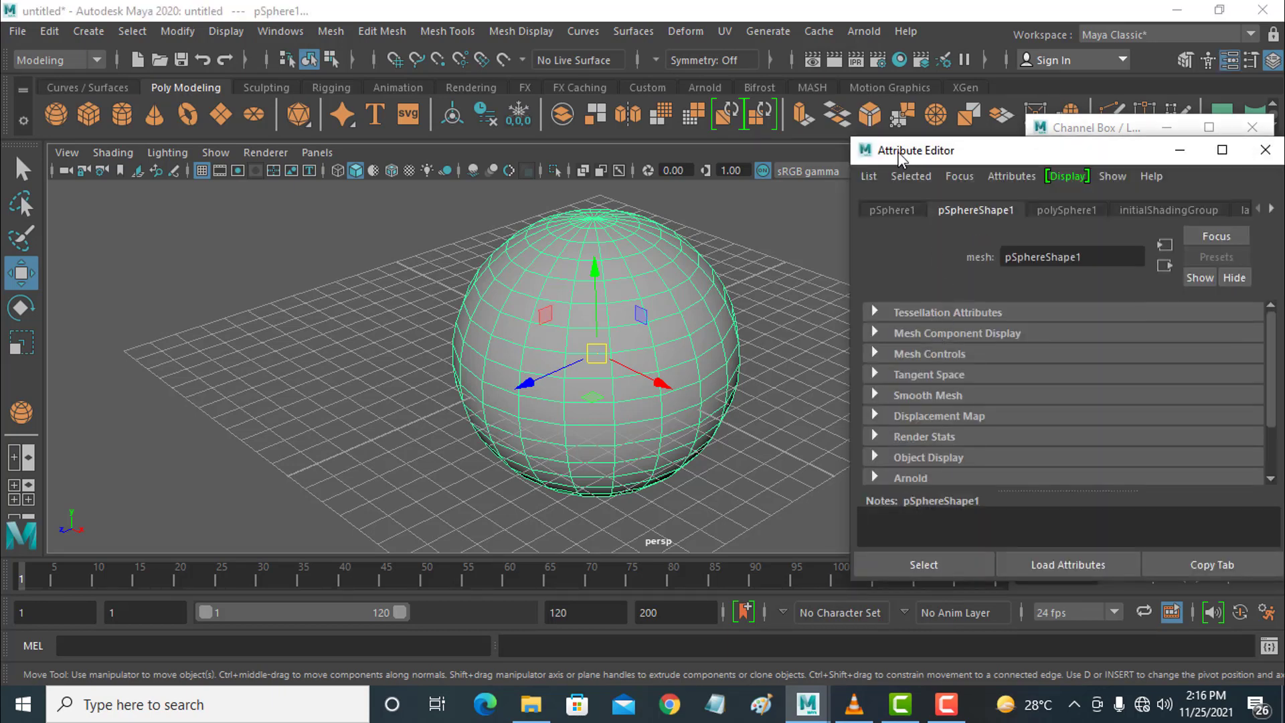
drag(967, 152, 937, 187)
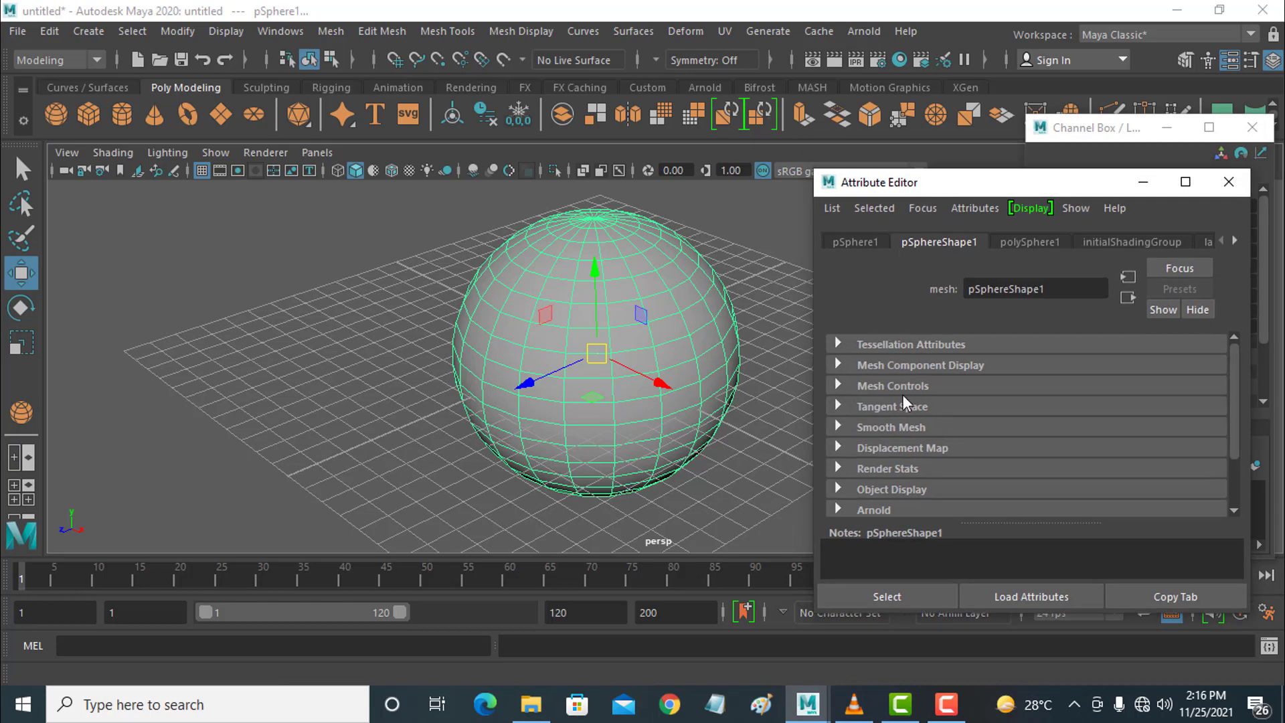
click(850, 243)
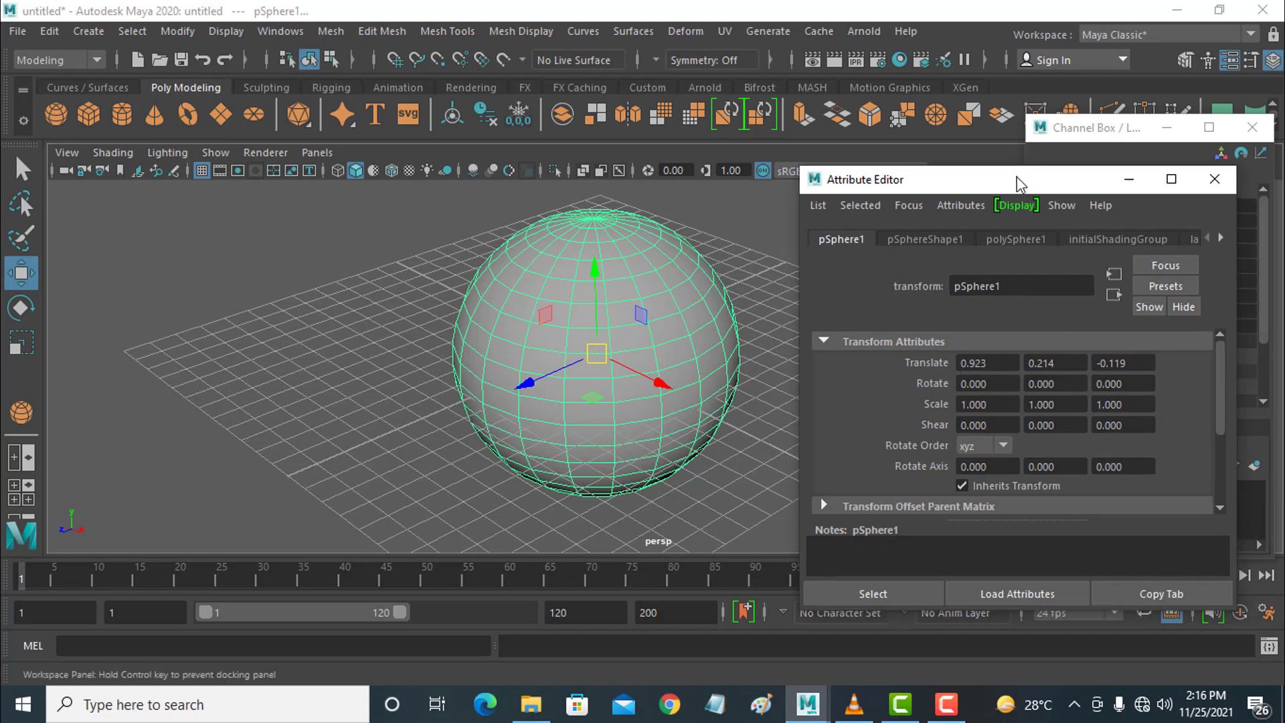
drag(1050, 185, 845, 159)
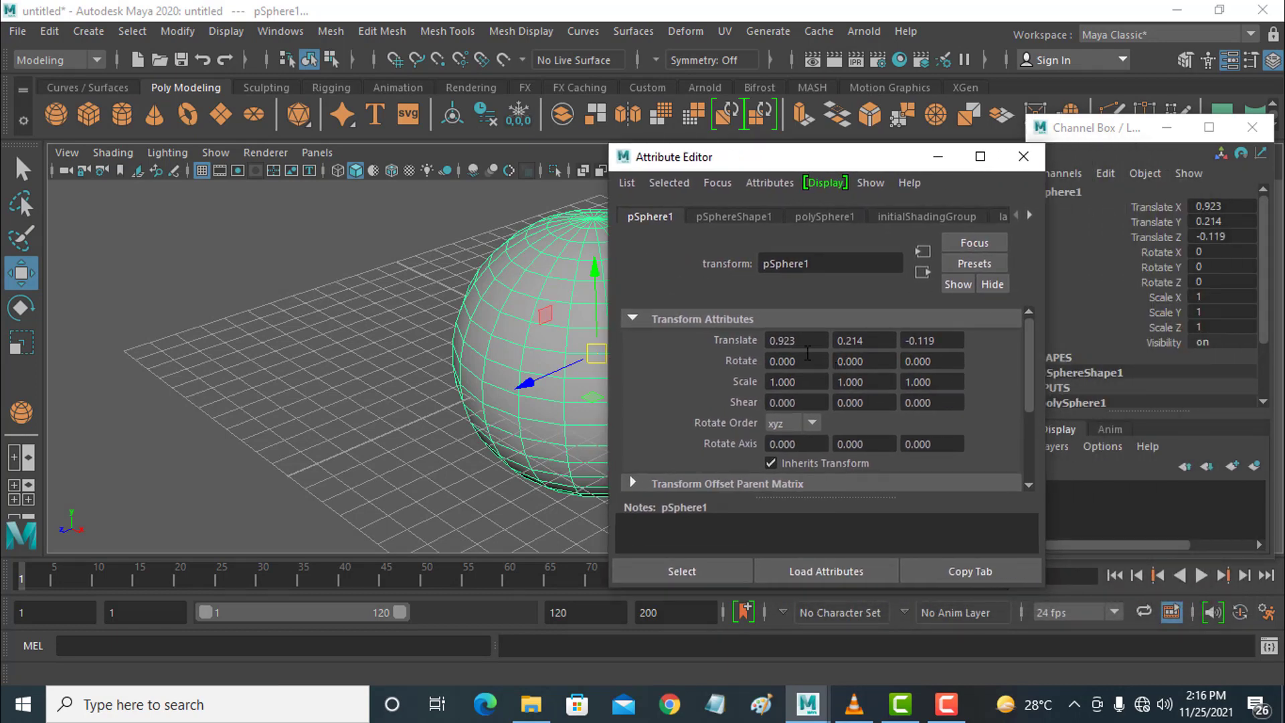
double_click(790, 343)
text(5)
key(Return)
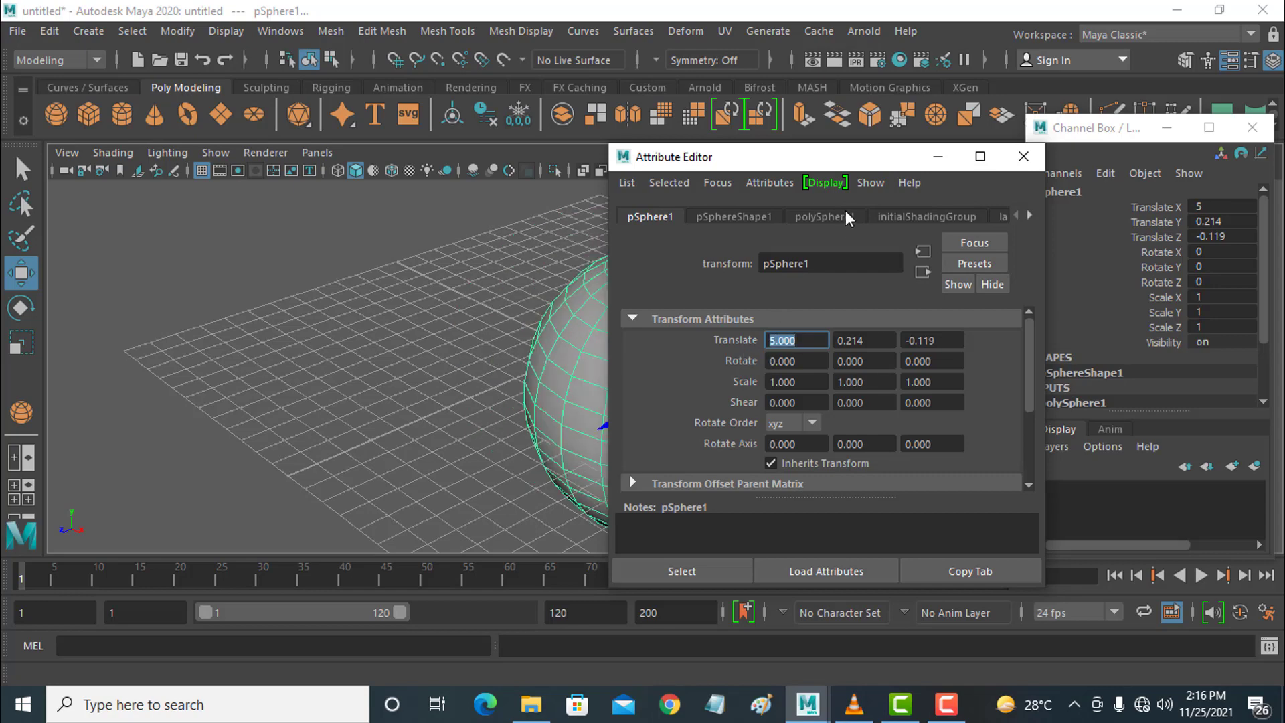
Try stretching the sphere with Scale X 2, then undo it
drag(866, 155, 850, 180)
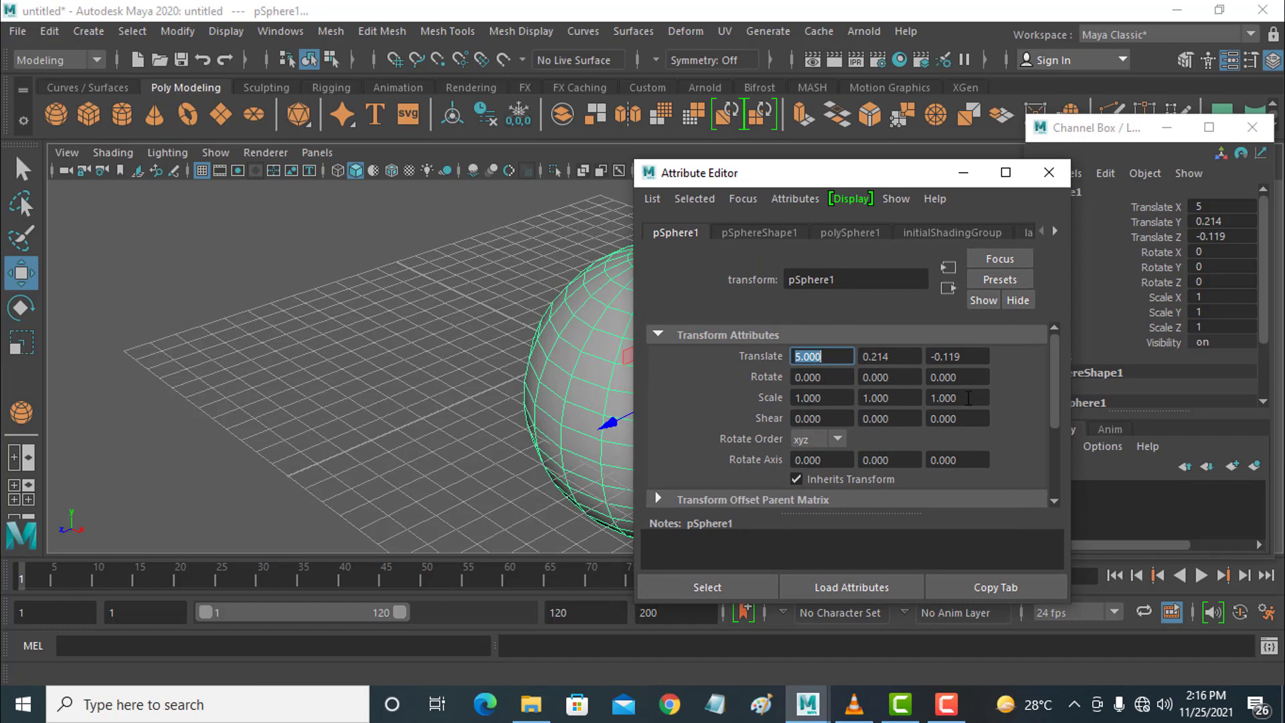
click(843, 400)
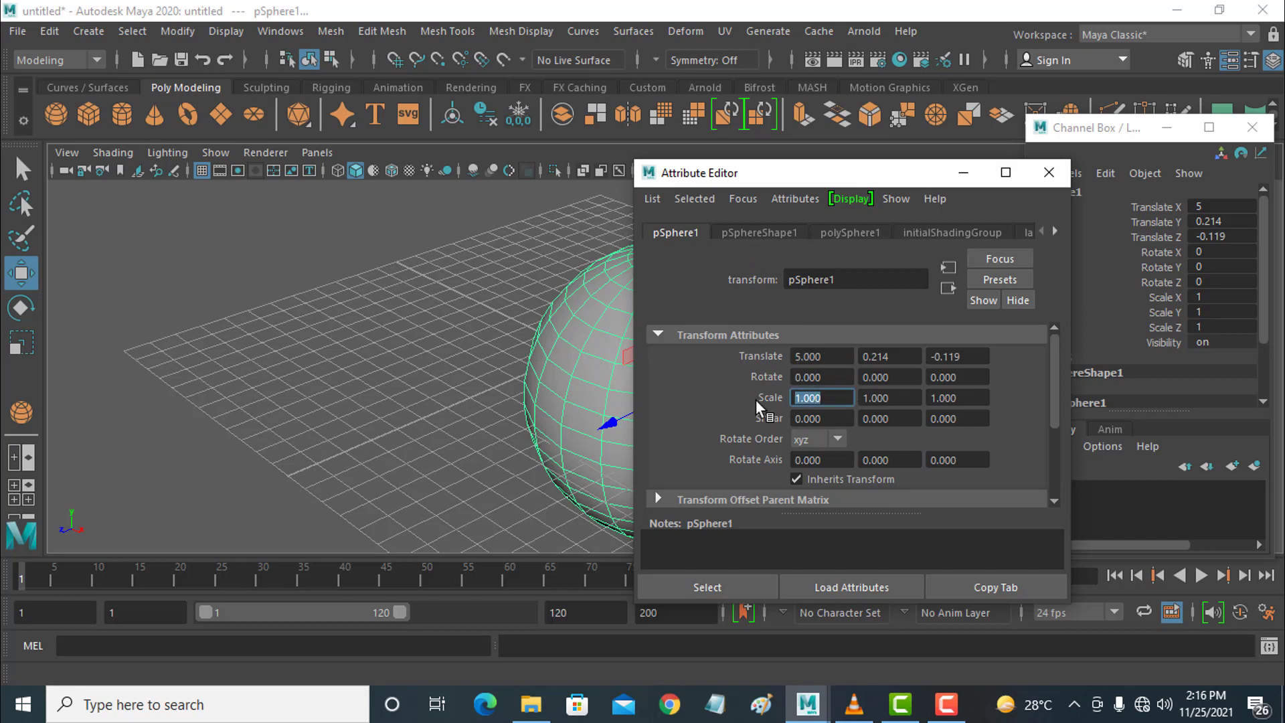
text(2)
key(Return)
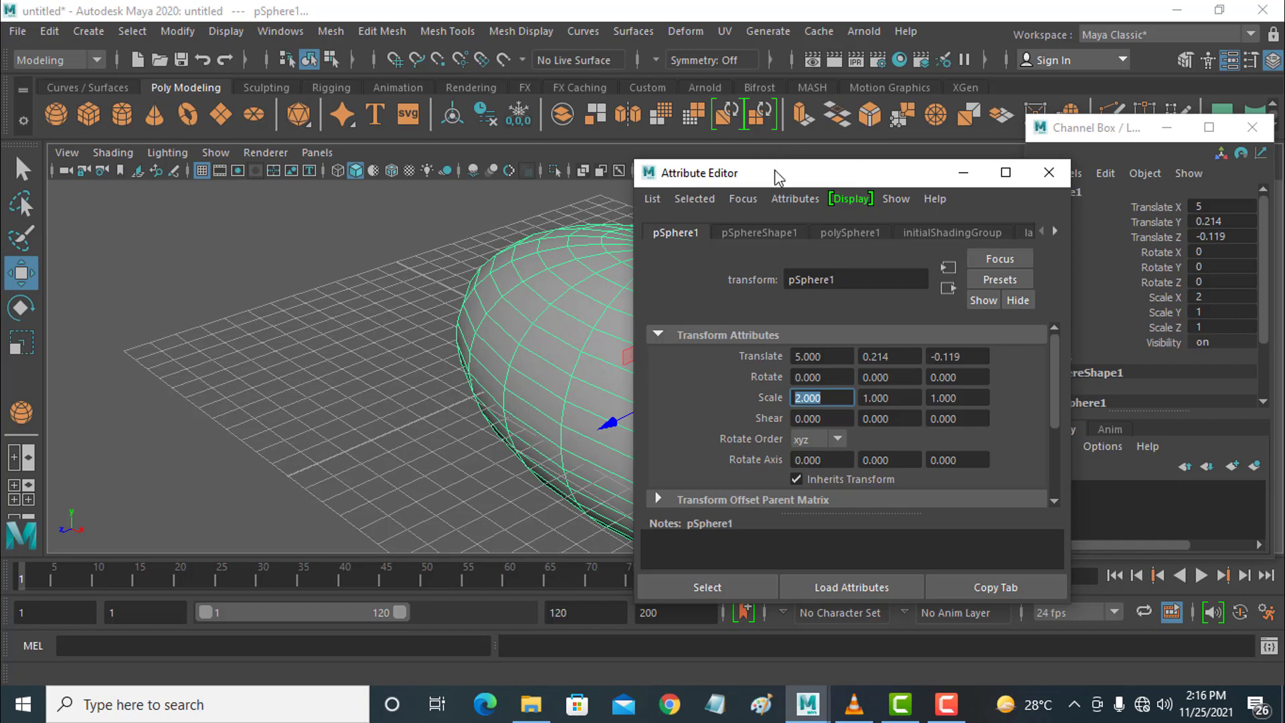
drag(775, 172, 898, 160)
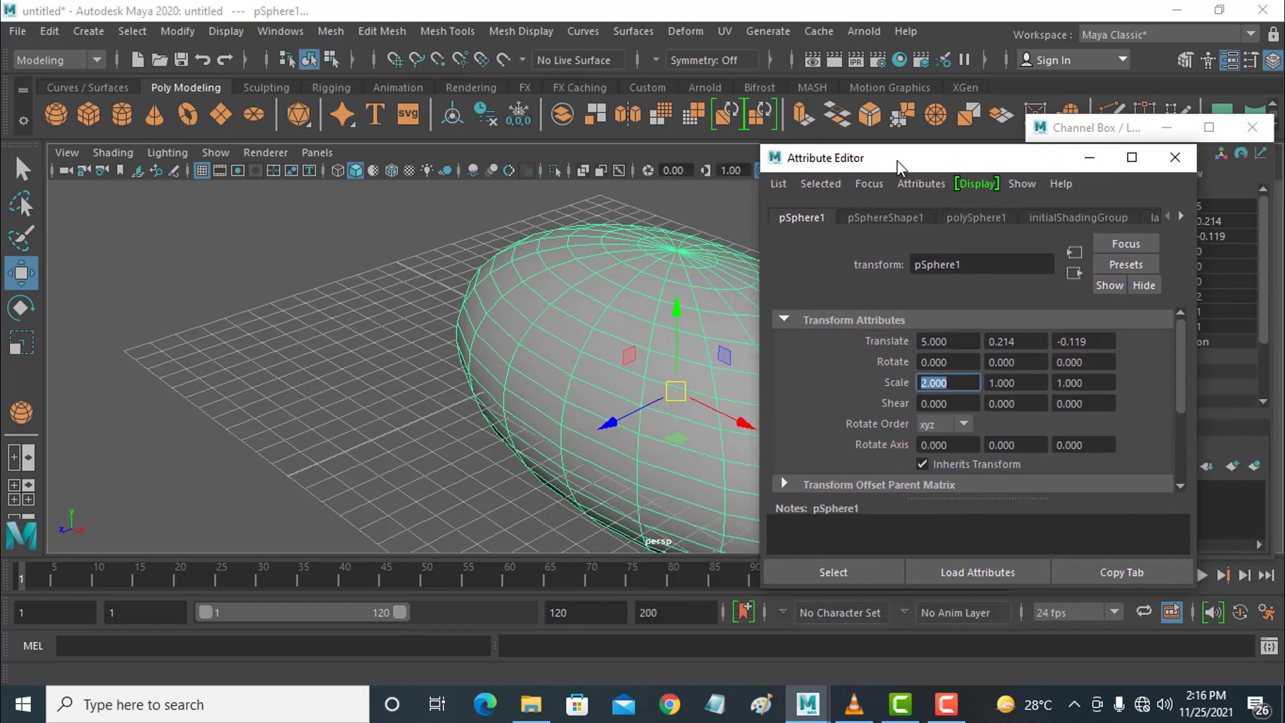
click(558, 324)
key(ctrl+z)
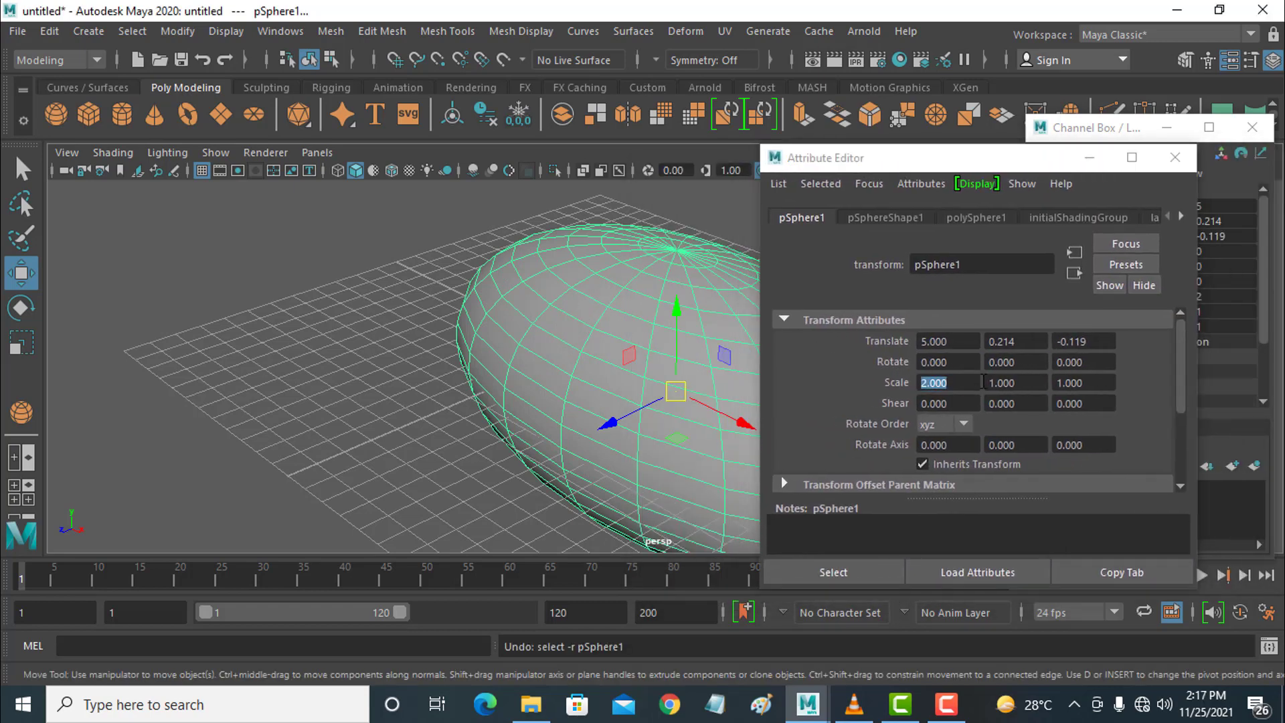
Set Scale X back to 1 and display the pSphereShape1 mesh attributes
click(974, 389)
text(1)
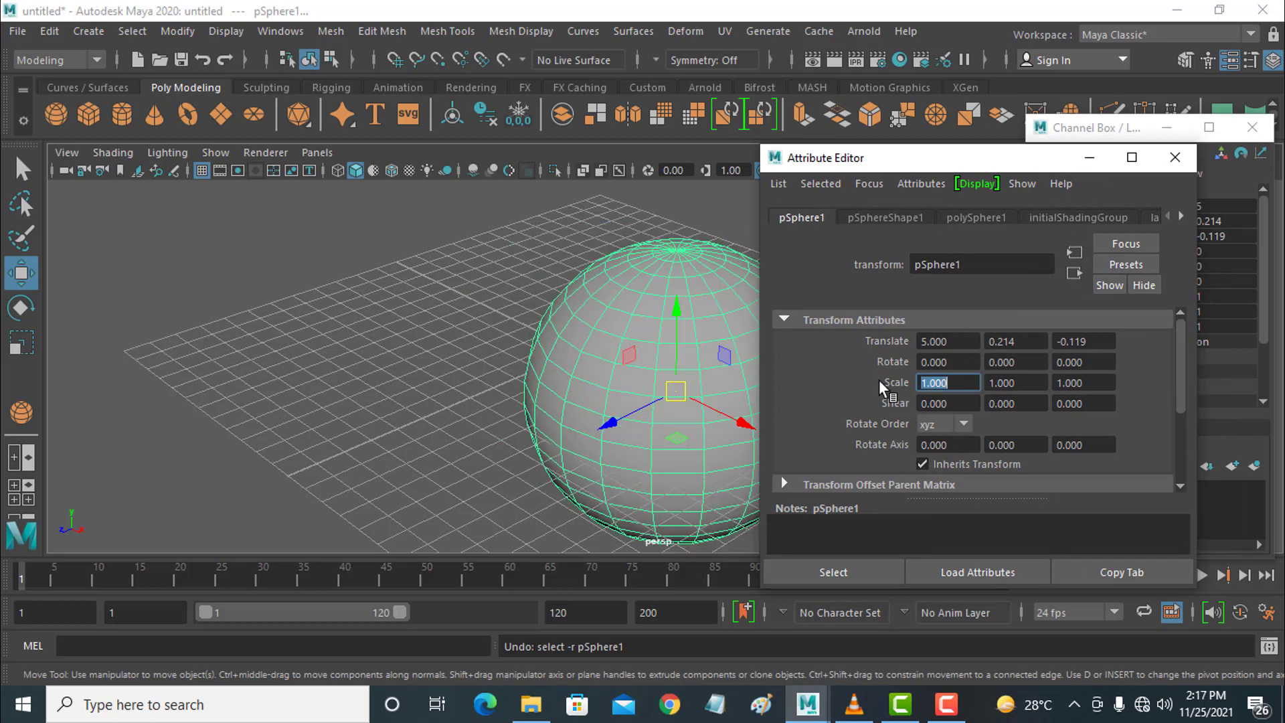
key(Return)
drag(931, 161, 920, 138)
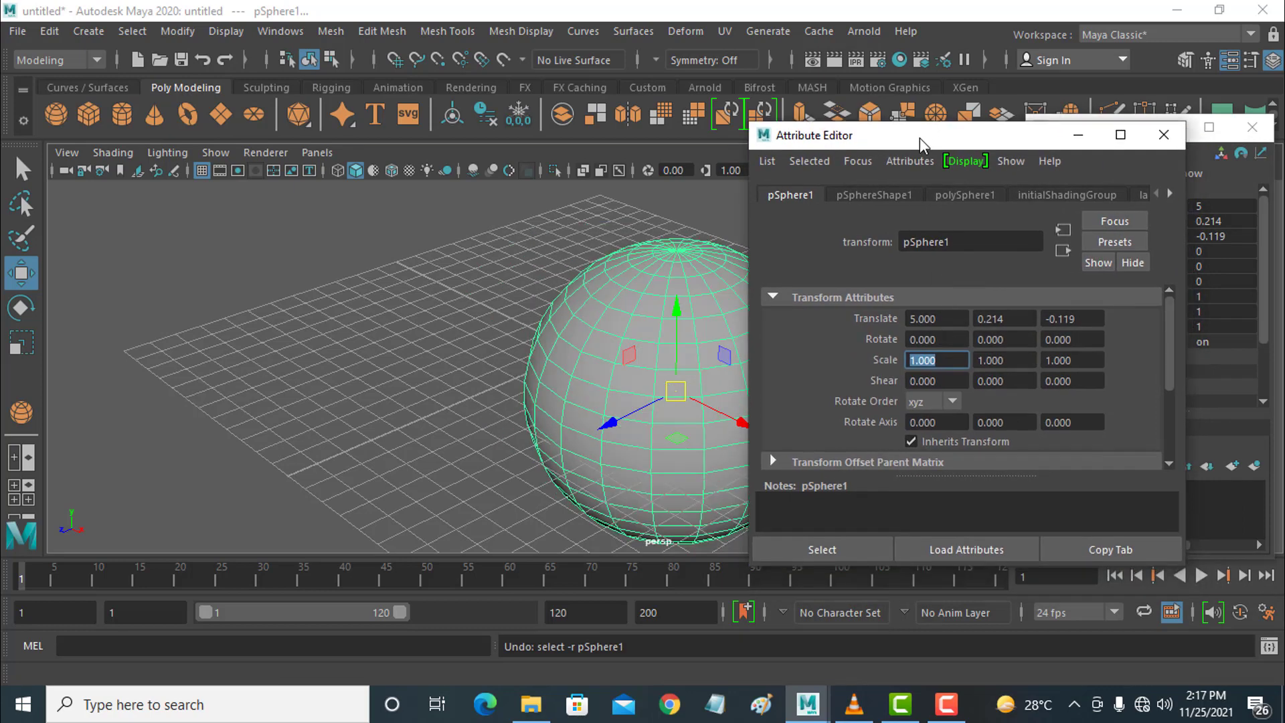
click(869, 195)
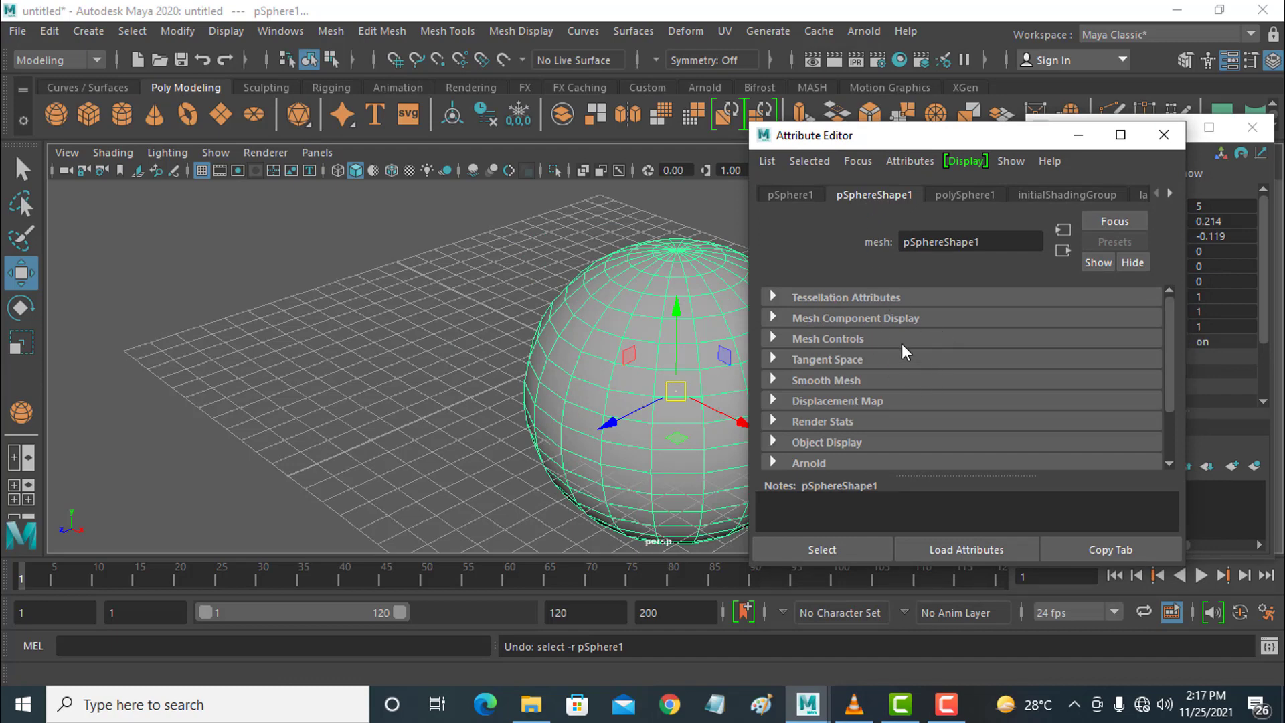
In the polySphere1 settings, enlarge the sphere's radius to 6.603
click(955, 193)
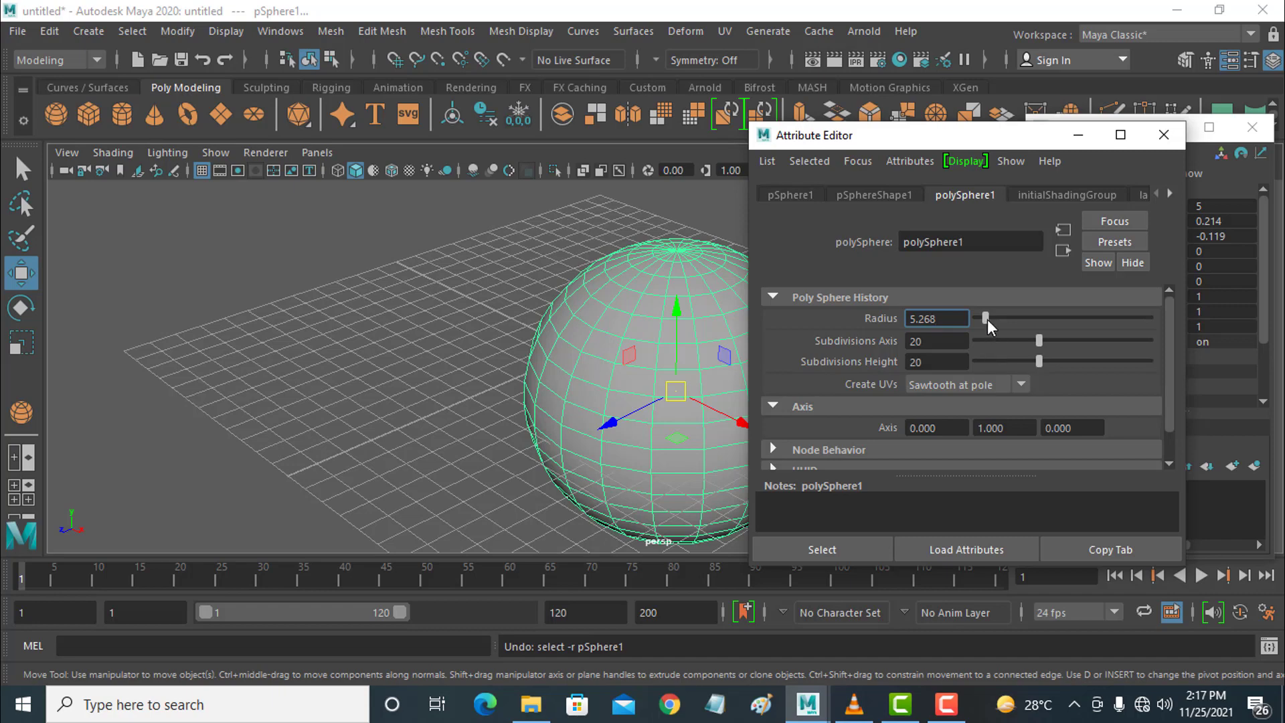
mouse_move(987, 319)
mouse_down()
mouse_move(1005, 320)
mouse_move(980, 323)
mouse_move(988, 334)
mouse_up()
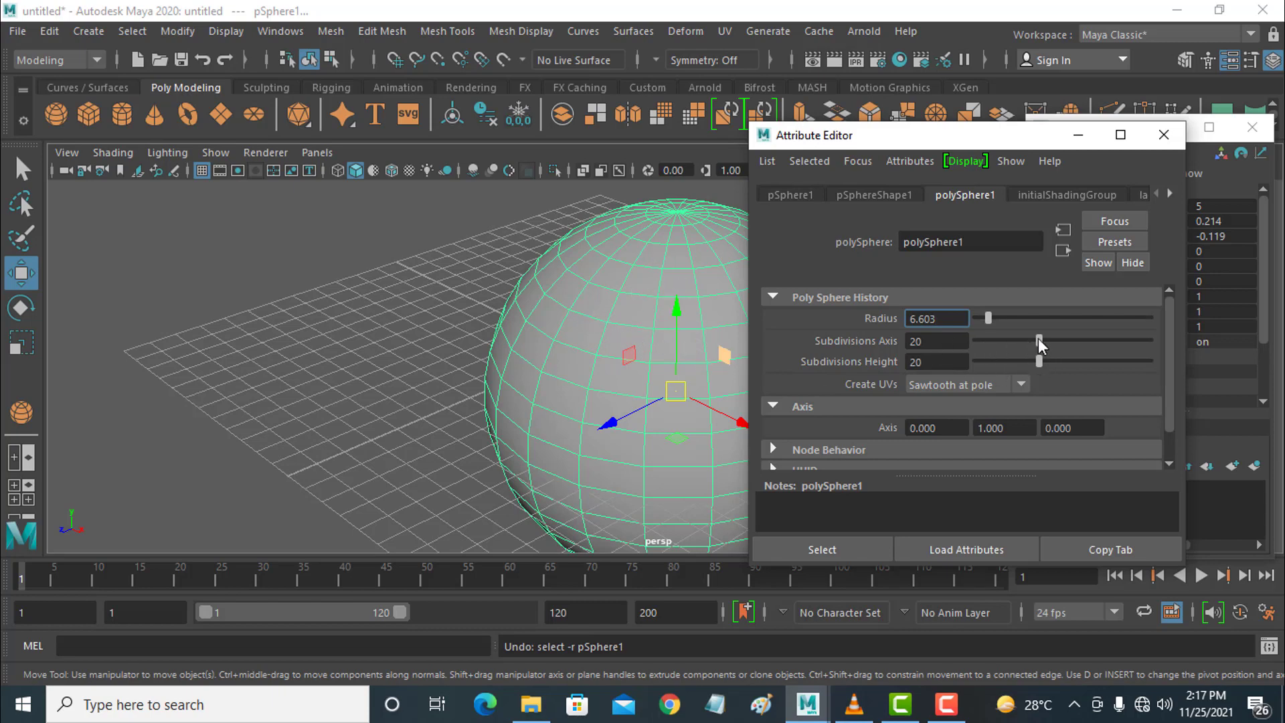
drag(1039, 341, 973, 348)
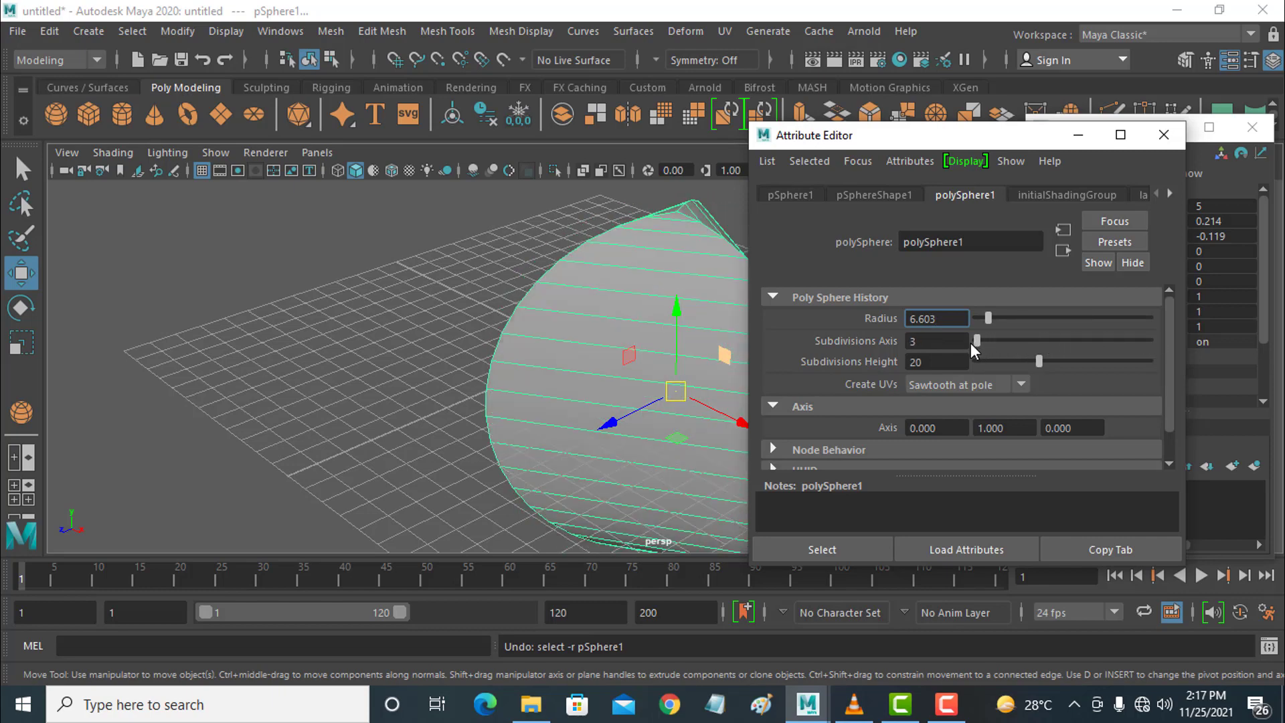
alt+middle_drag(625, 338, 617, 372)
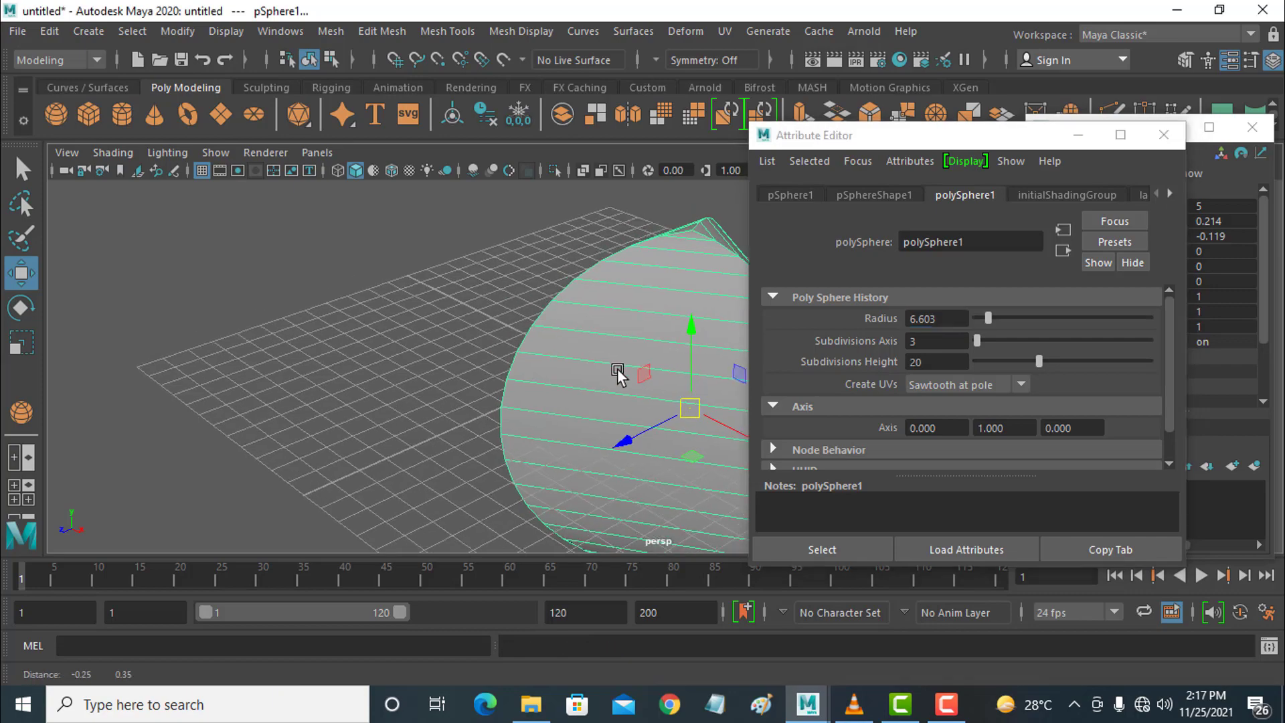
alt+drag(617, 373, 525, 355)
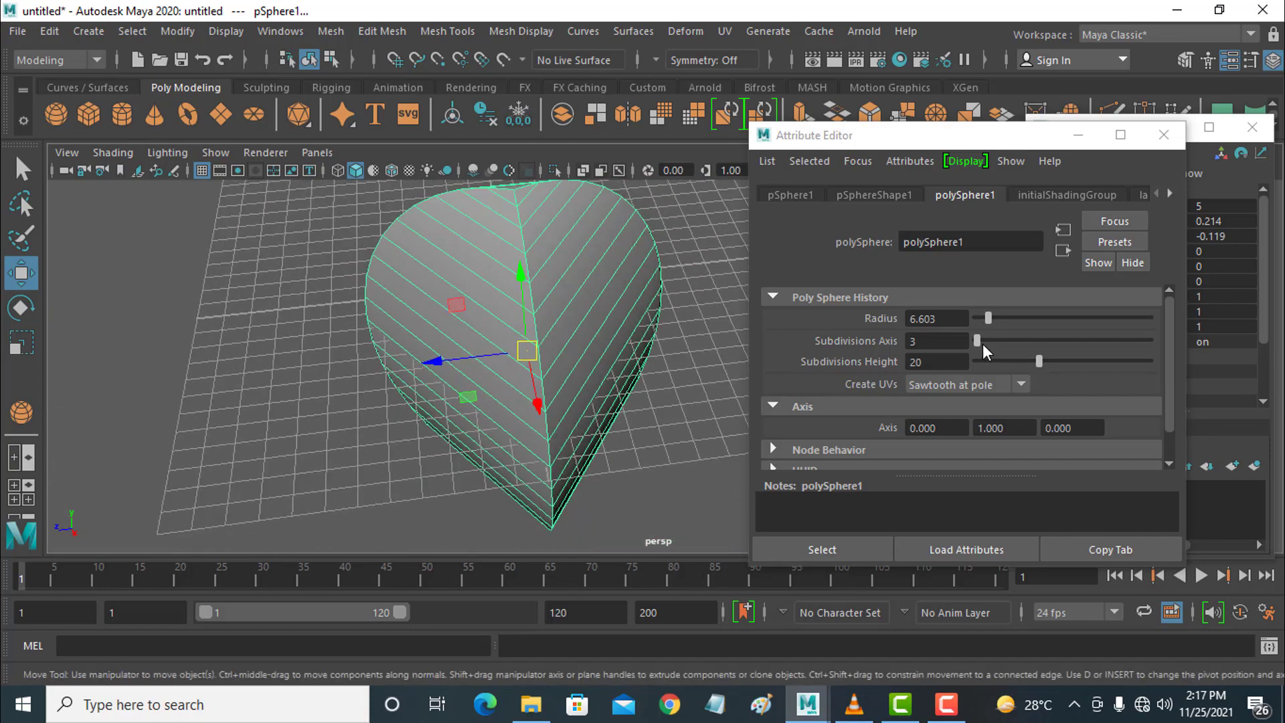
Set Subdivisions Axis to 20 and Subdivisions Height to 21
drag(981, 346, 1050, 358)
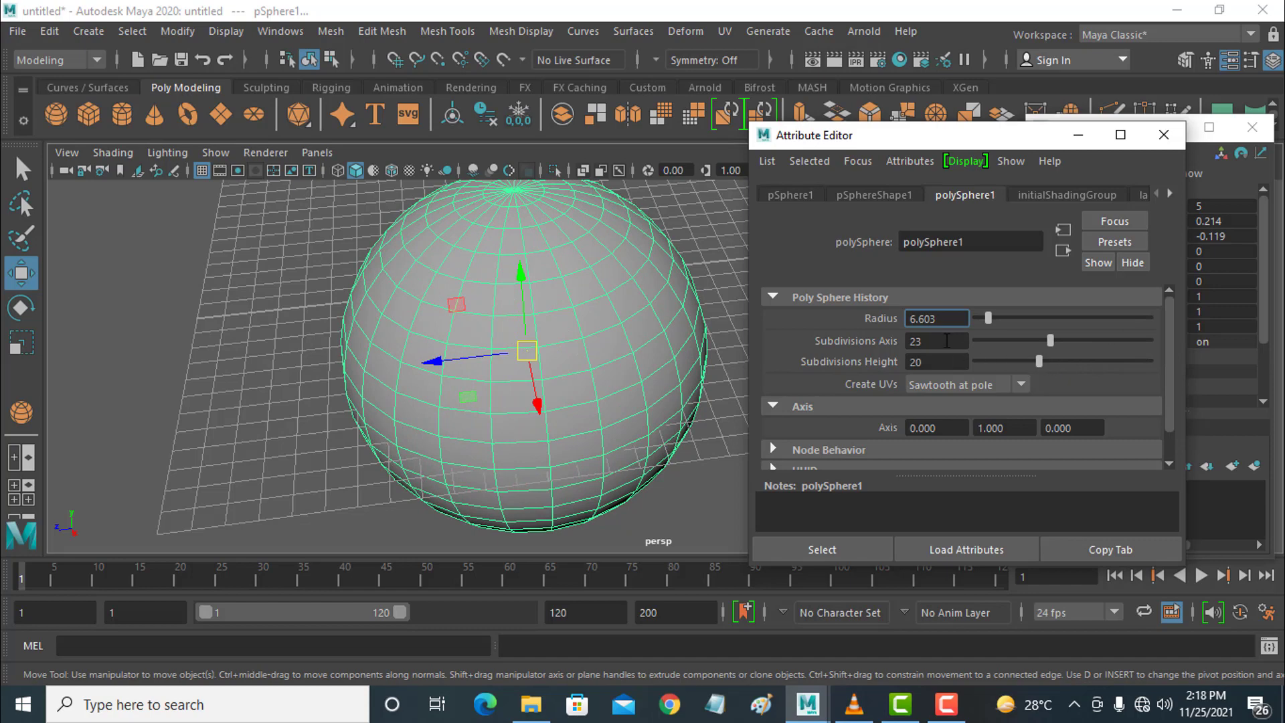
drag(947, 341, 898, 335)
text(20)
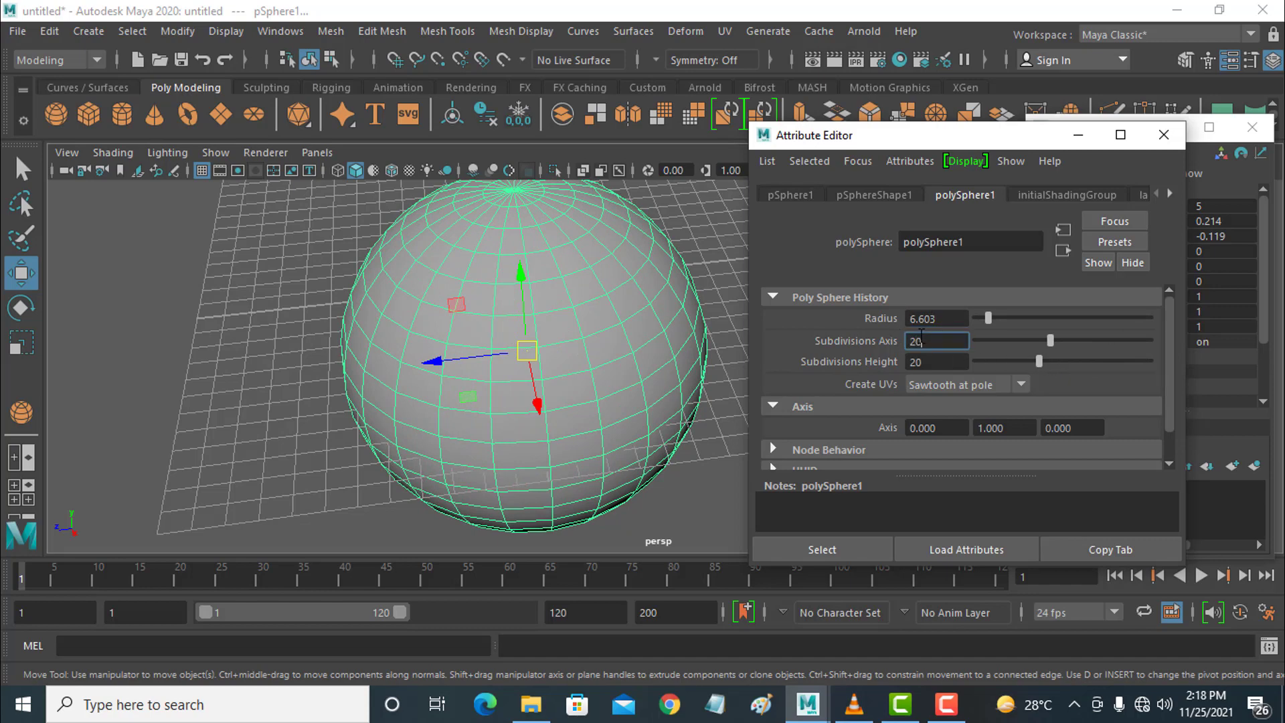
key(Return)
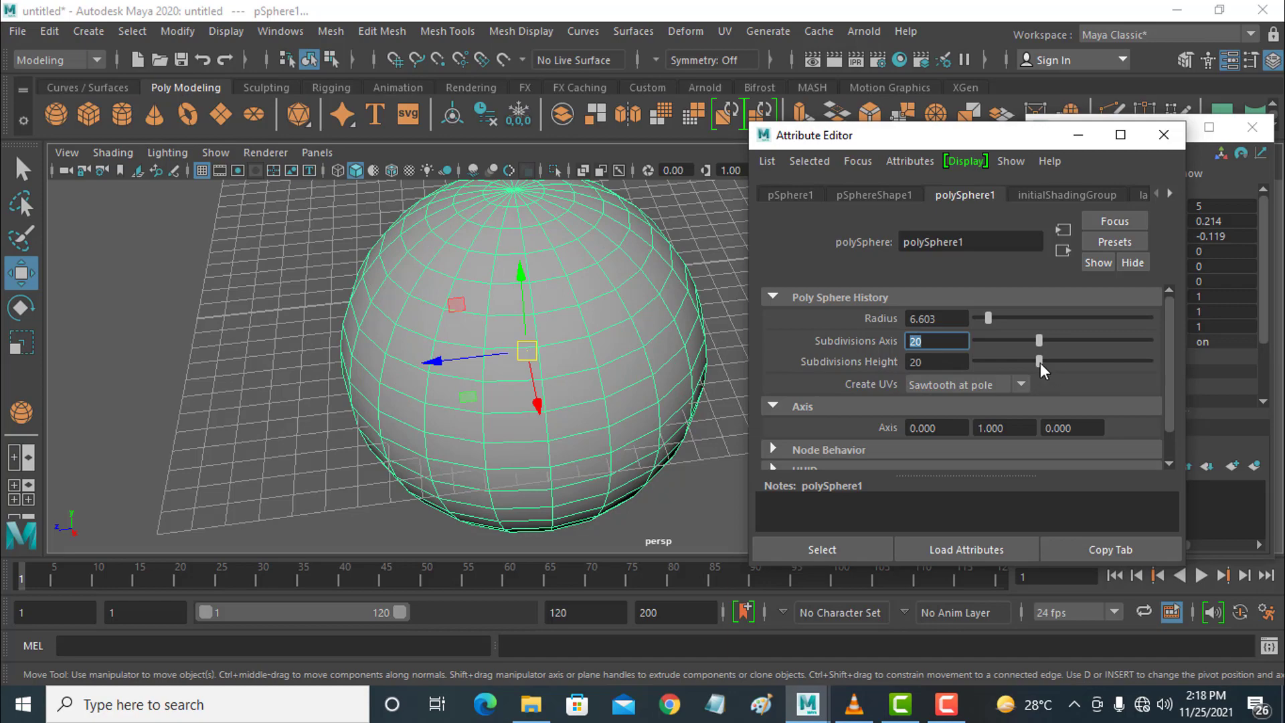
drag(1041, 370, 1162, 370)
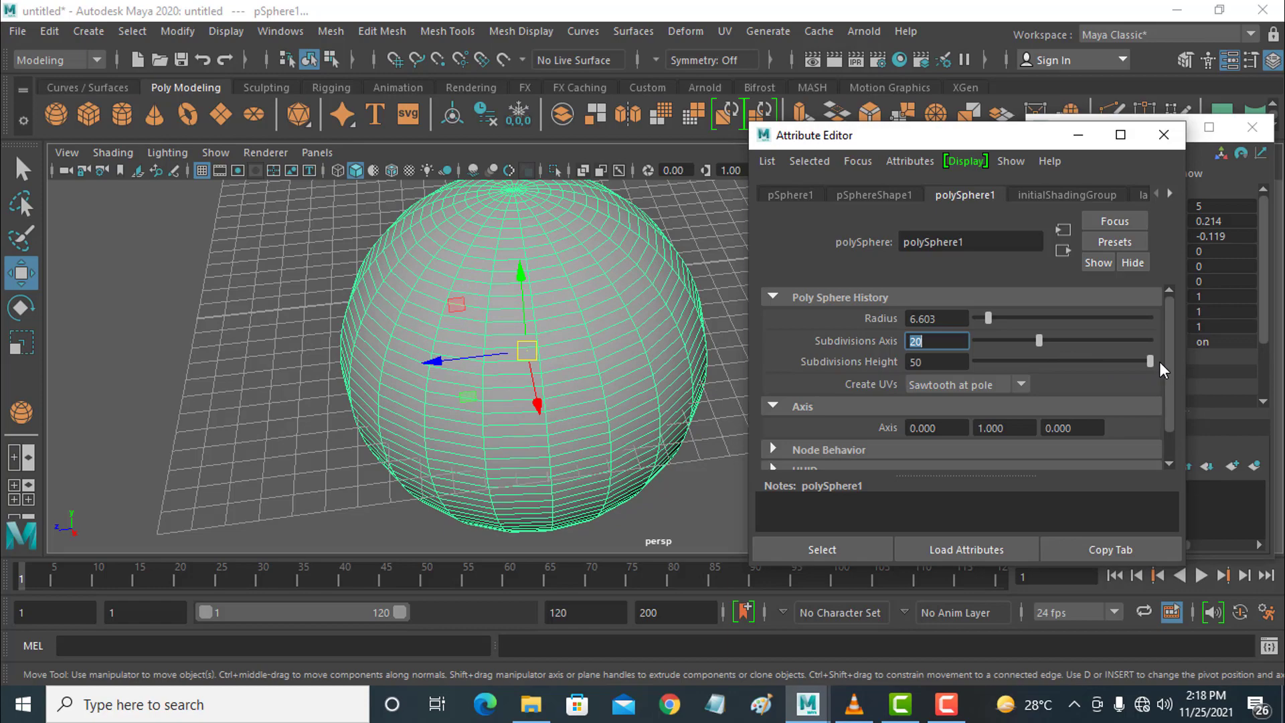
drag(1161, 367, 971, 367)
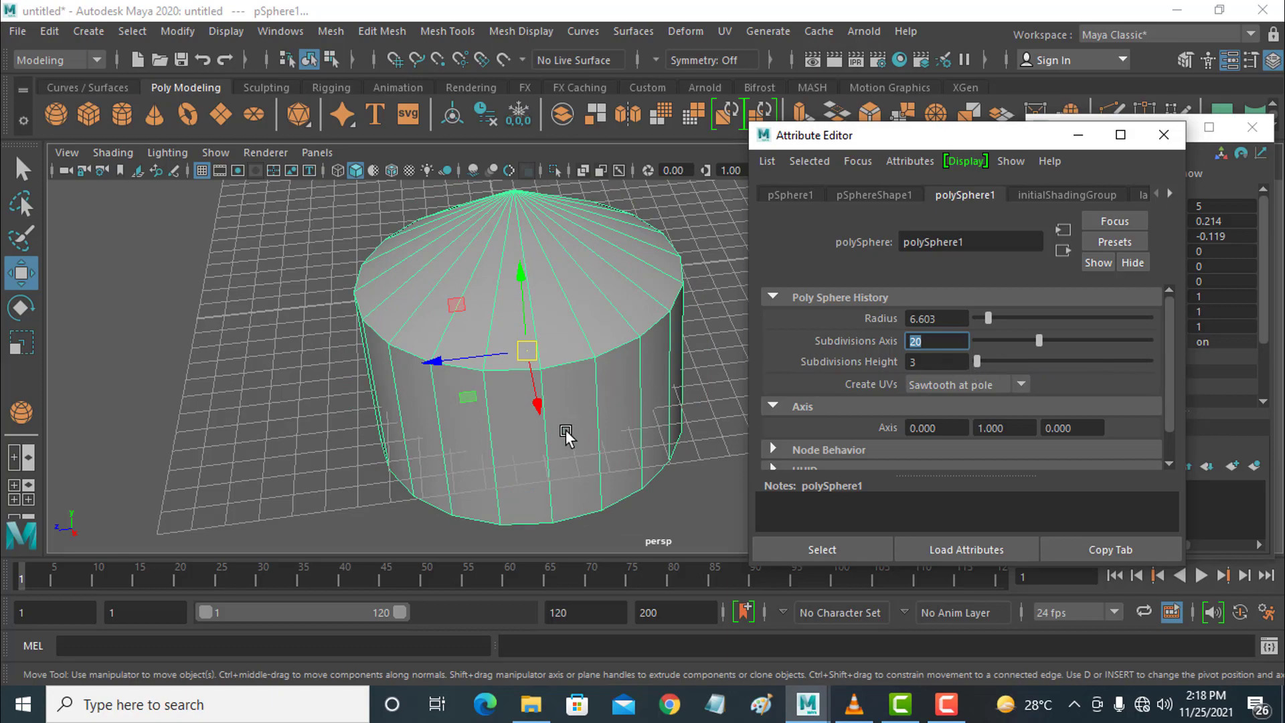
alt+drag(562, 439, 645, 390)
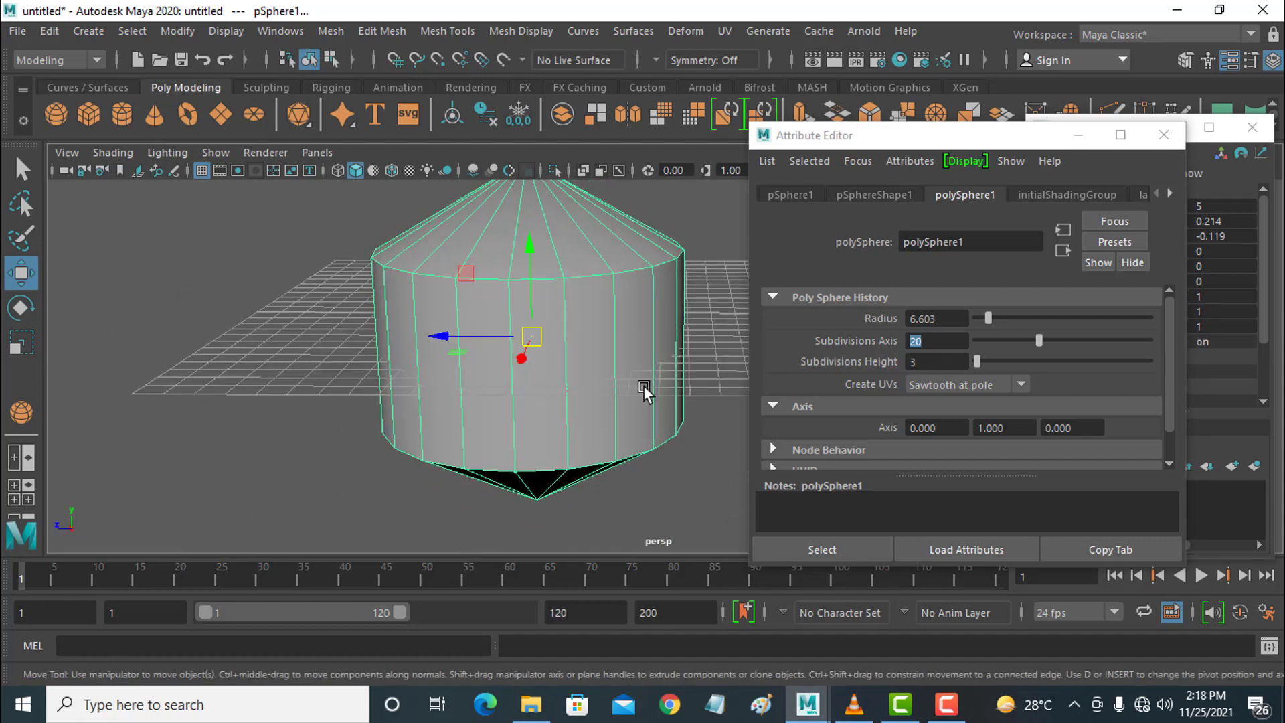
drag(977, 362, 1041, 363)
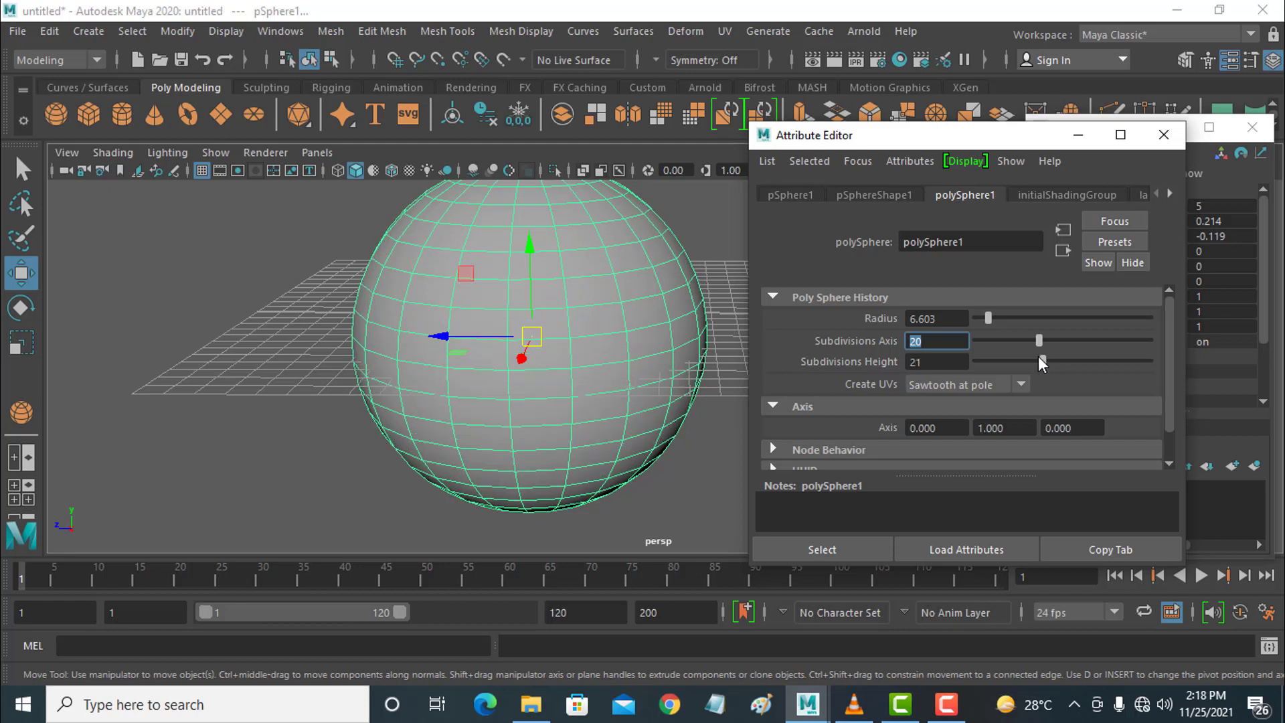
Through initialShadingGroup, make lambert1 bright green (H 120, S 1, V 1) and close the editor
click(1049, 195)
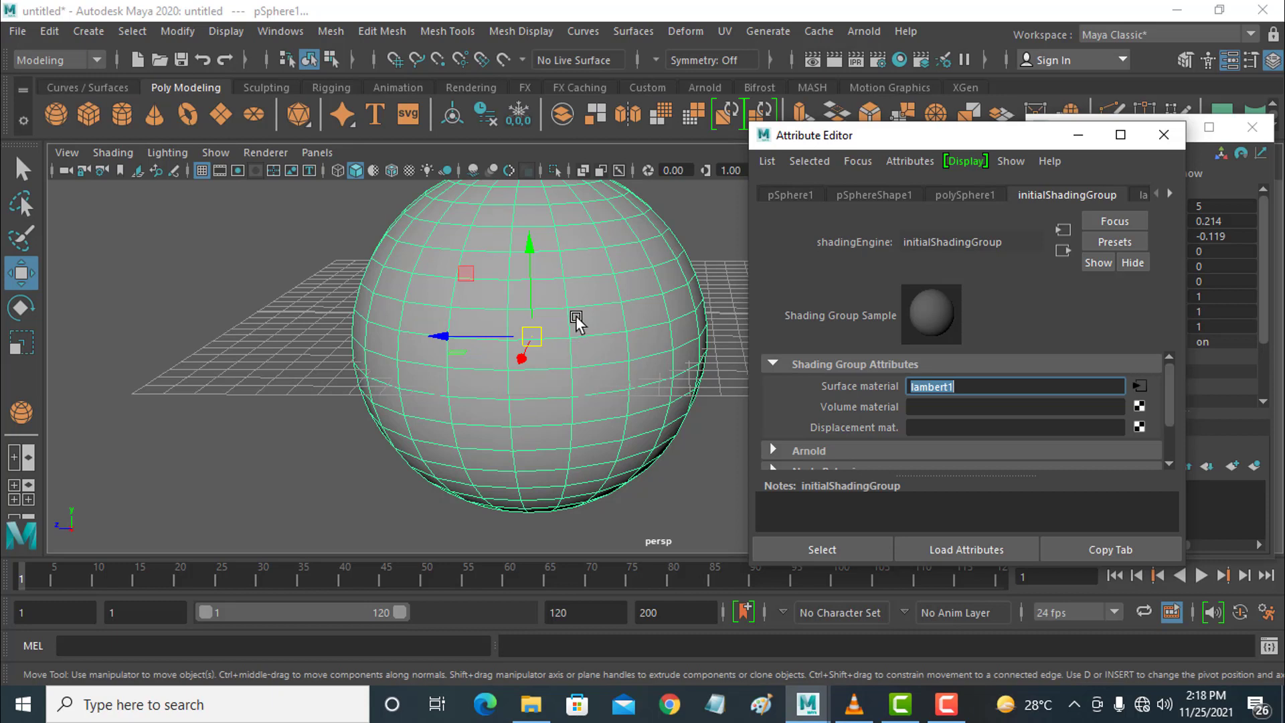
click(1140, 388)
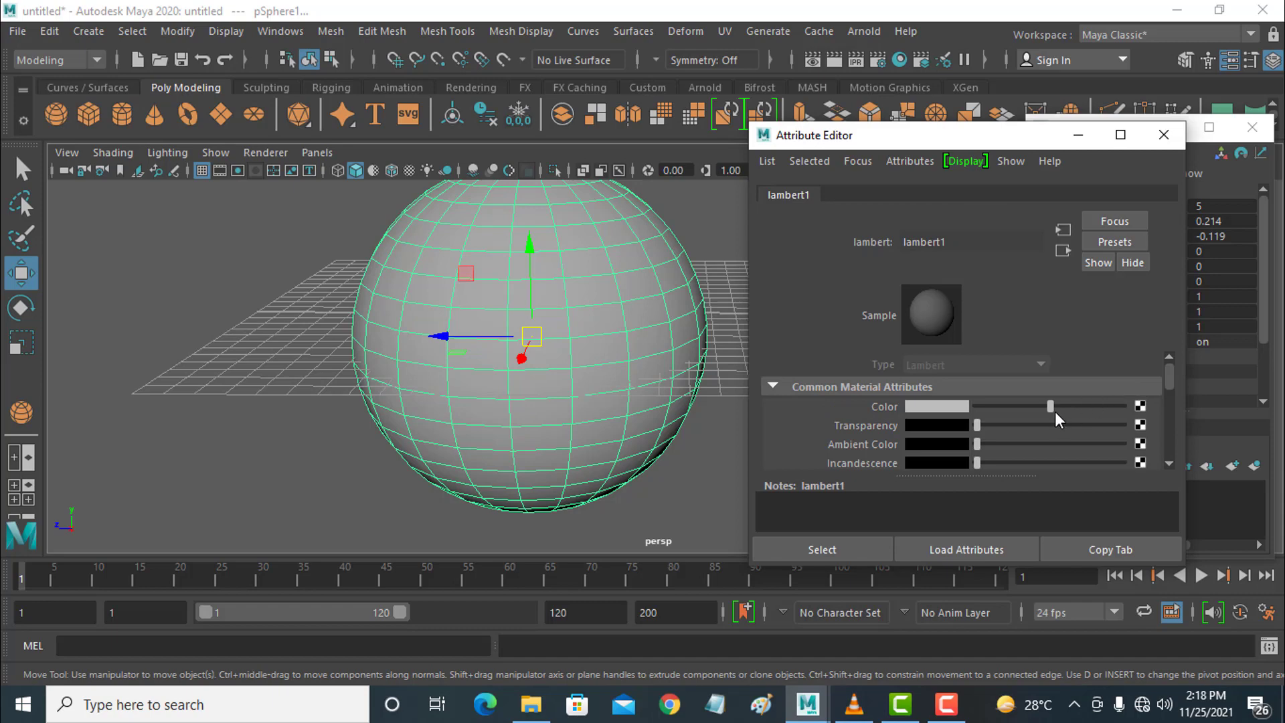
mouse_move(1051, 410)
mouse_down()
mouse_move(1136, 413)
mouse_move(970, 410)
mouse_move(1039, 402)
mouse_up()
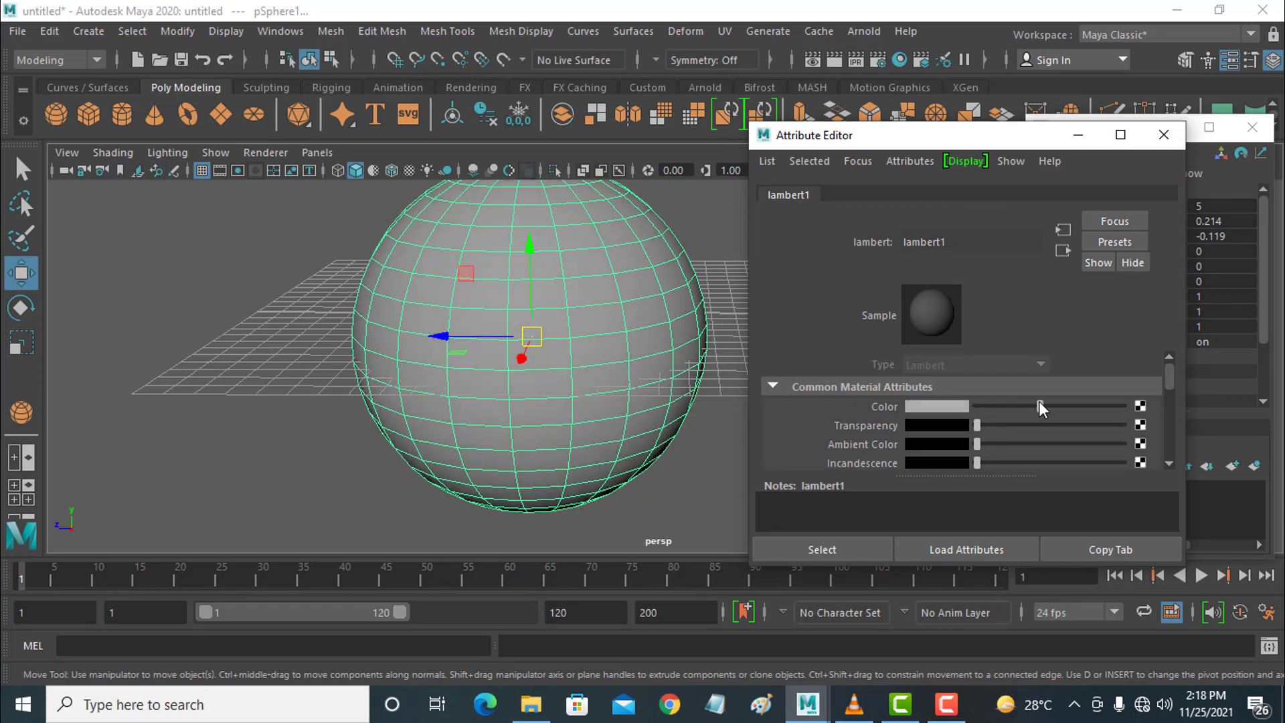
click(938, 405)
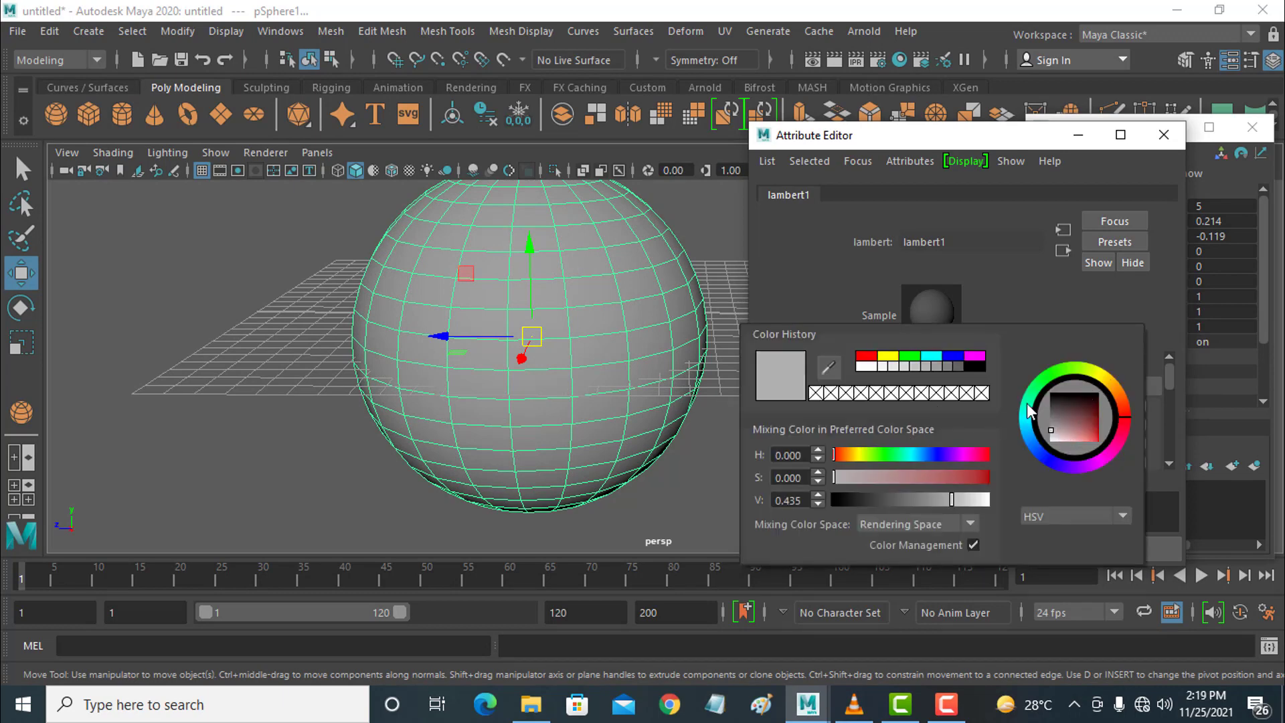
click(869, 356)
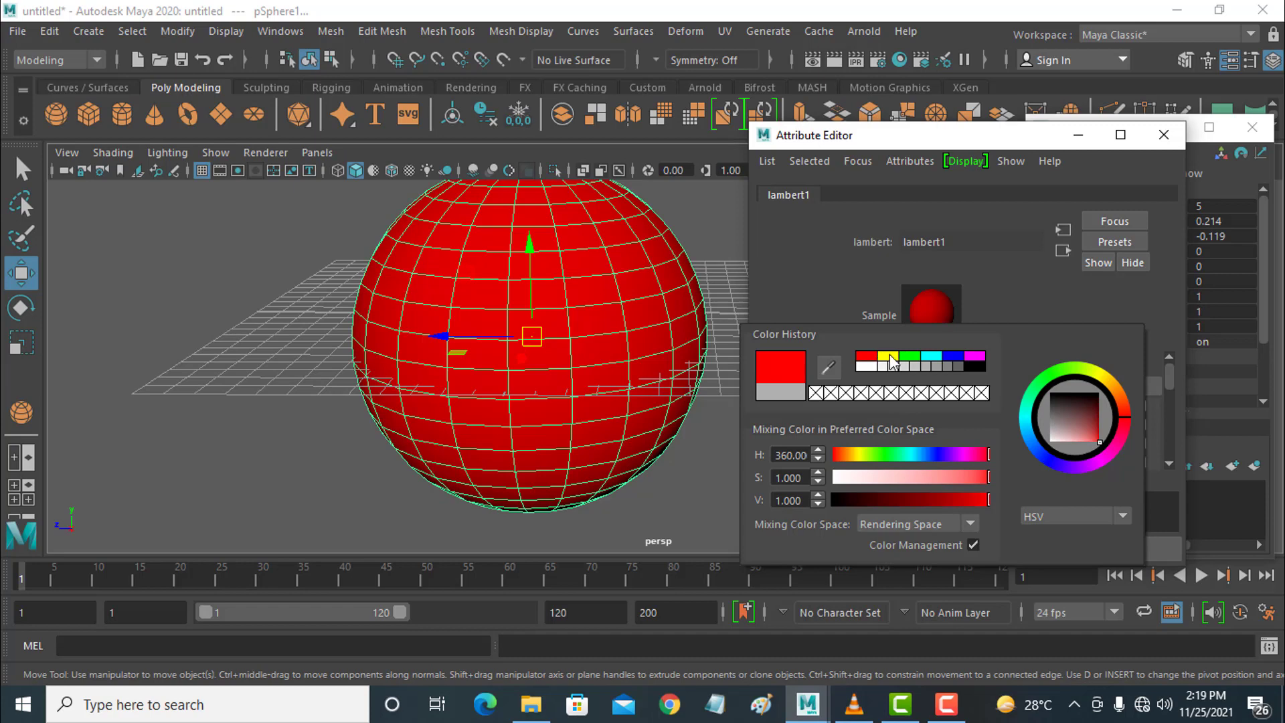
click(890, 357)
click(906, 359)
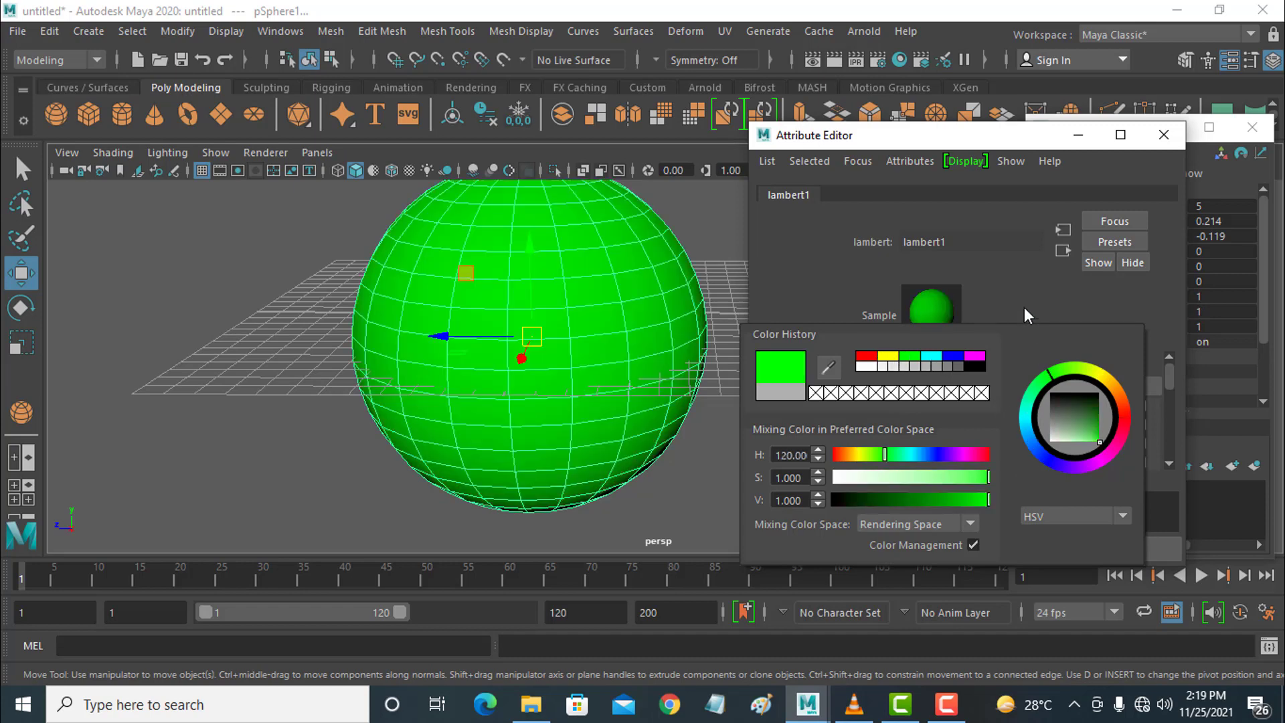
click(1163, 136)
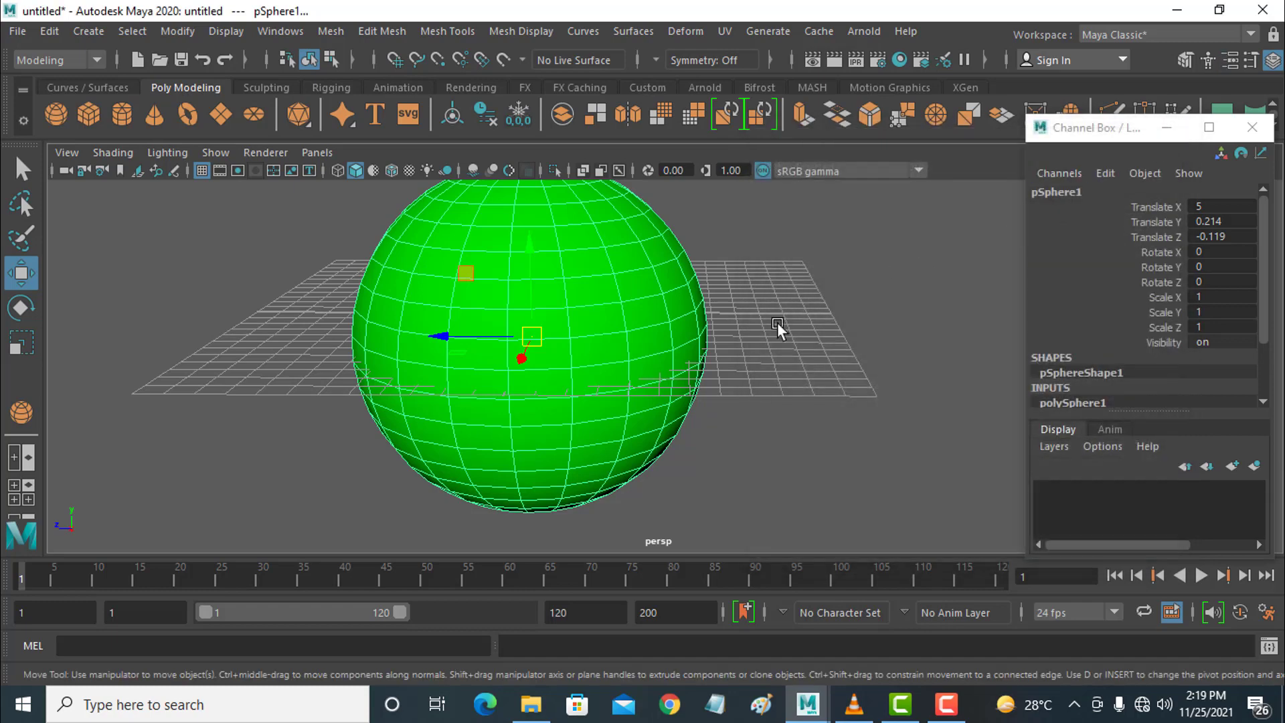
click(753, 384)
scroll(748, 351, down, 4)
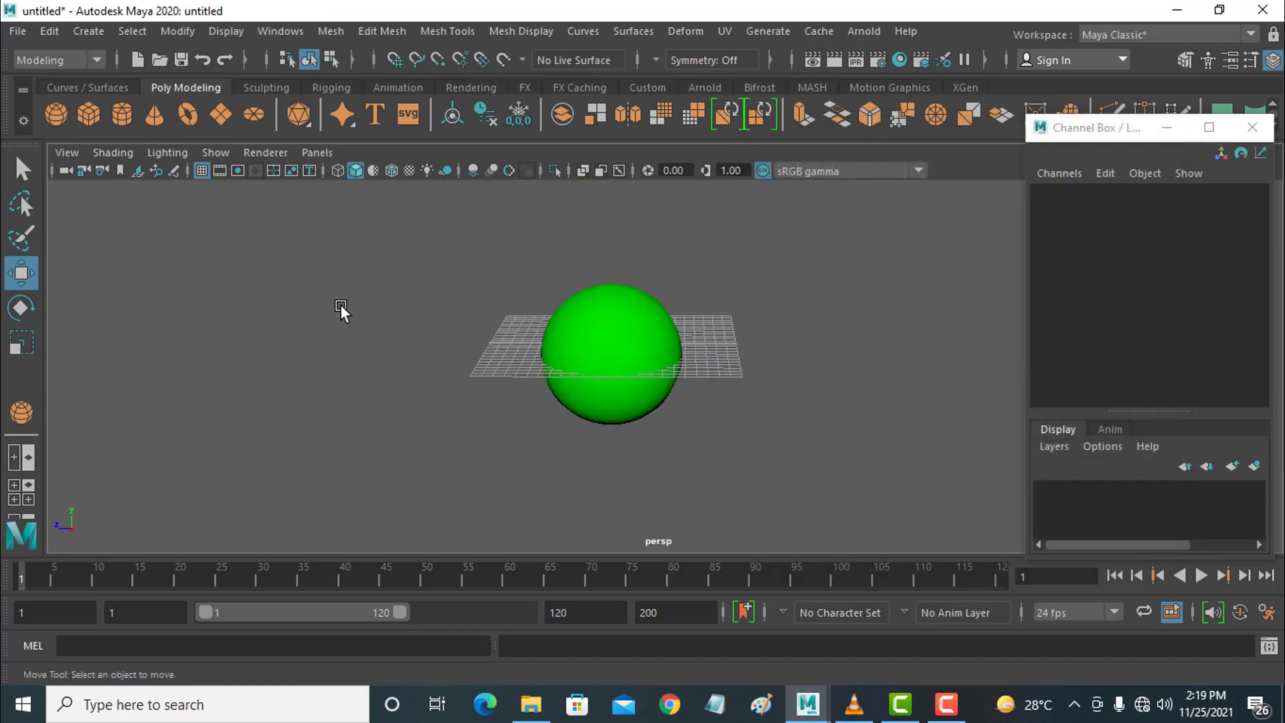
Draw a wide, flat polygon box, pCube1, left of the sphere and open its Attribute Editor
click(81, 113)
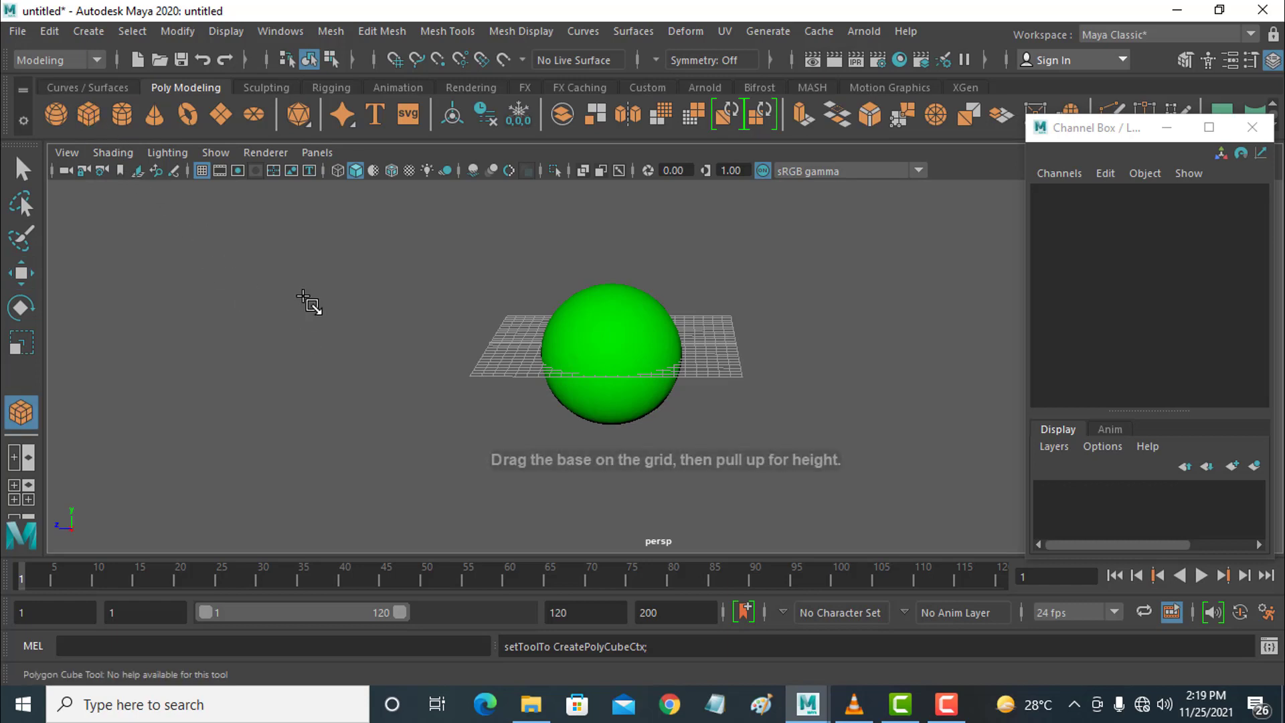
drag(308, 300, 436, 451)
drag(402, 344, 392, 294)
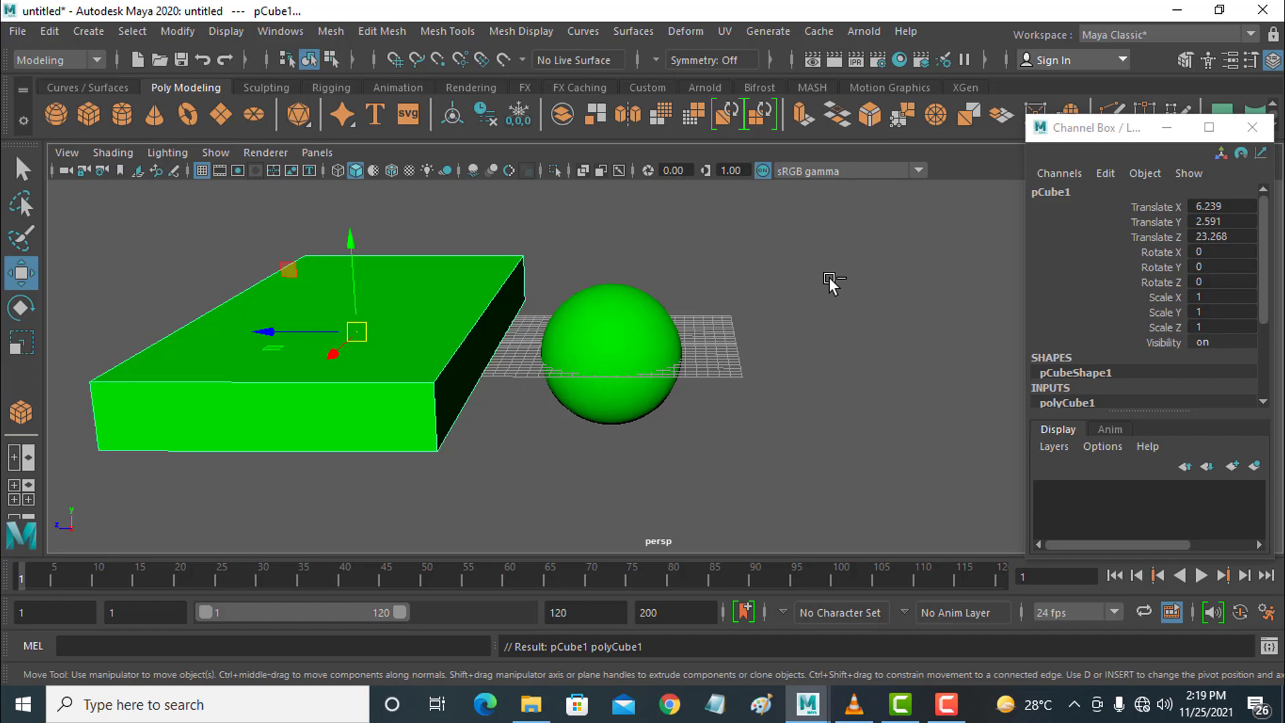
key(ctrl+a)
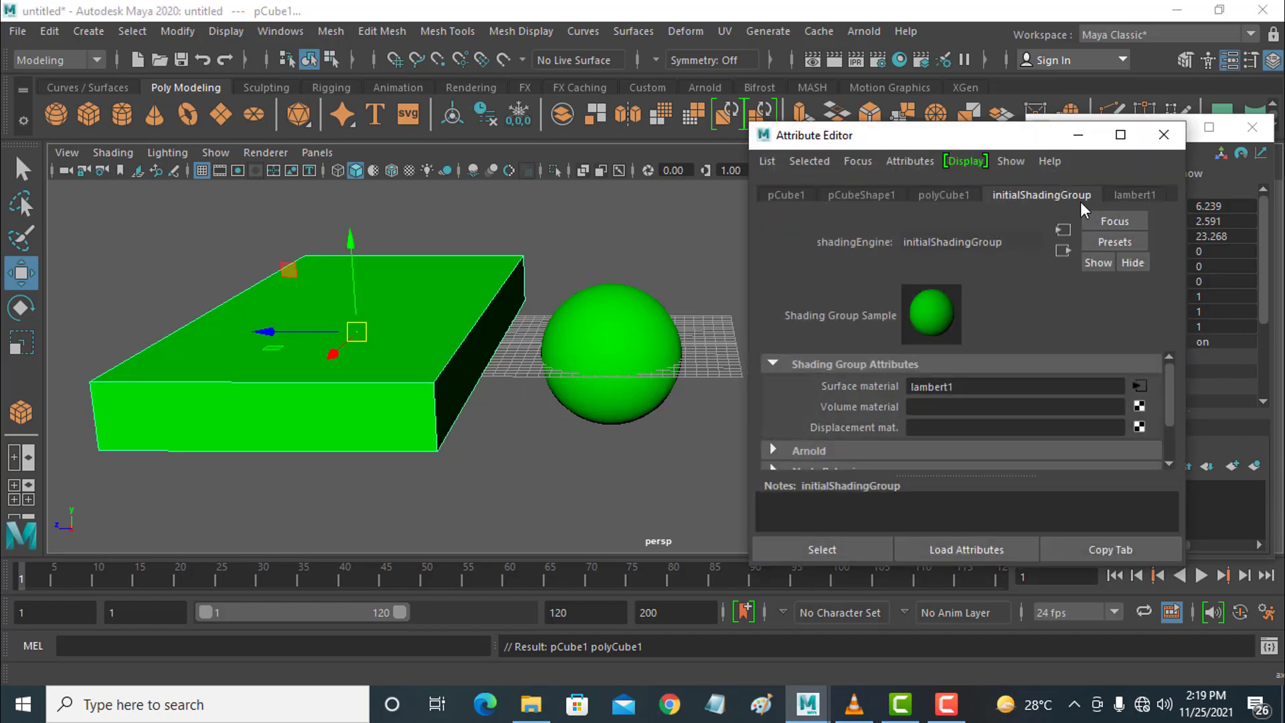
Change lambert1's colour to the grey history swatch (S 0, V 0.341) and close the editor
click(1139, 387)
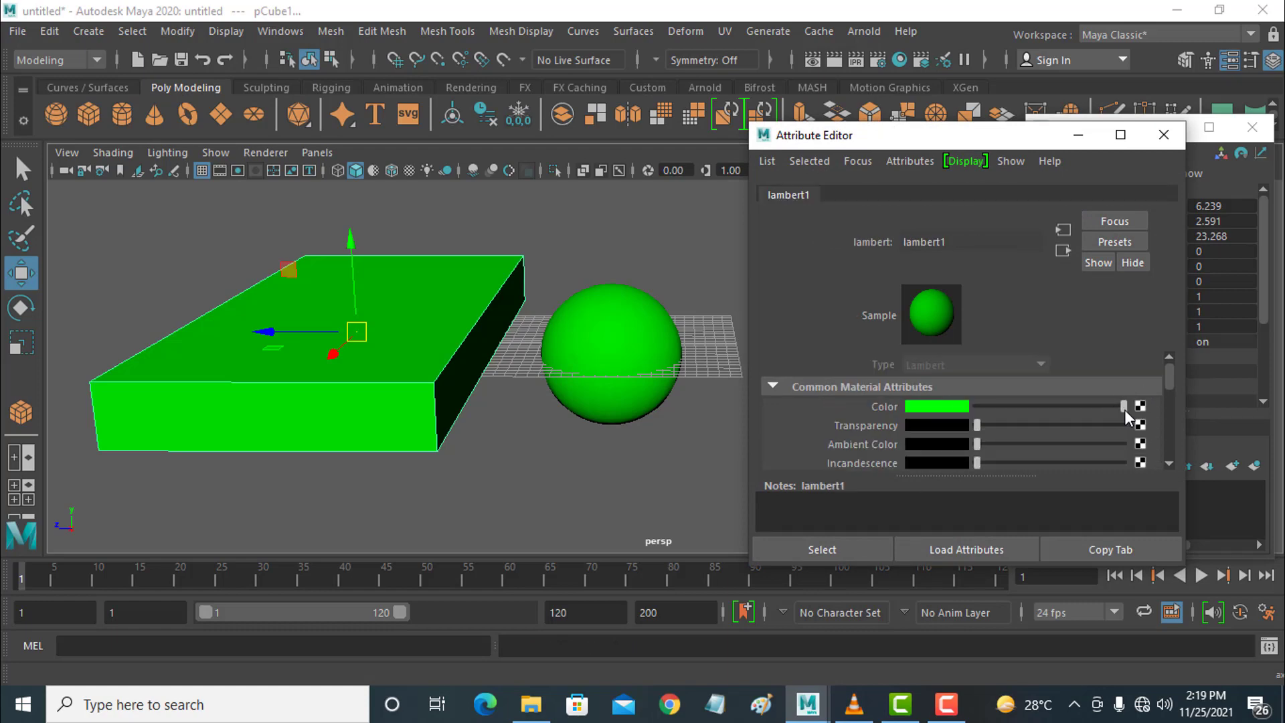
drag(1124, 410, 1049, 412)
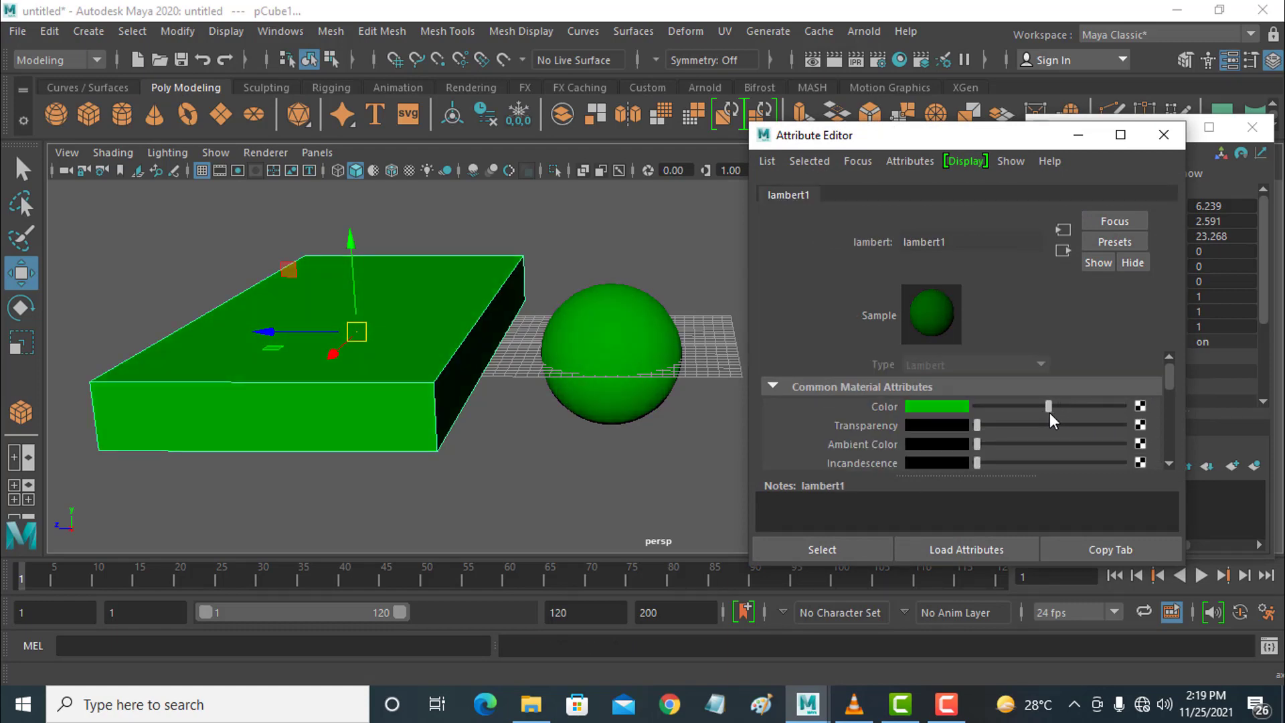
click(953, 410)
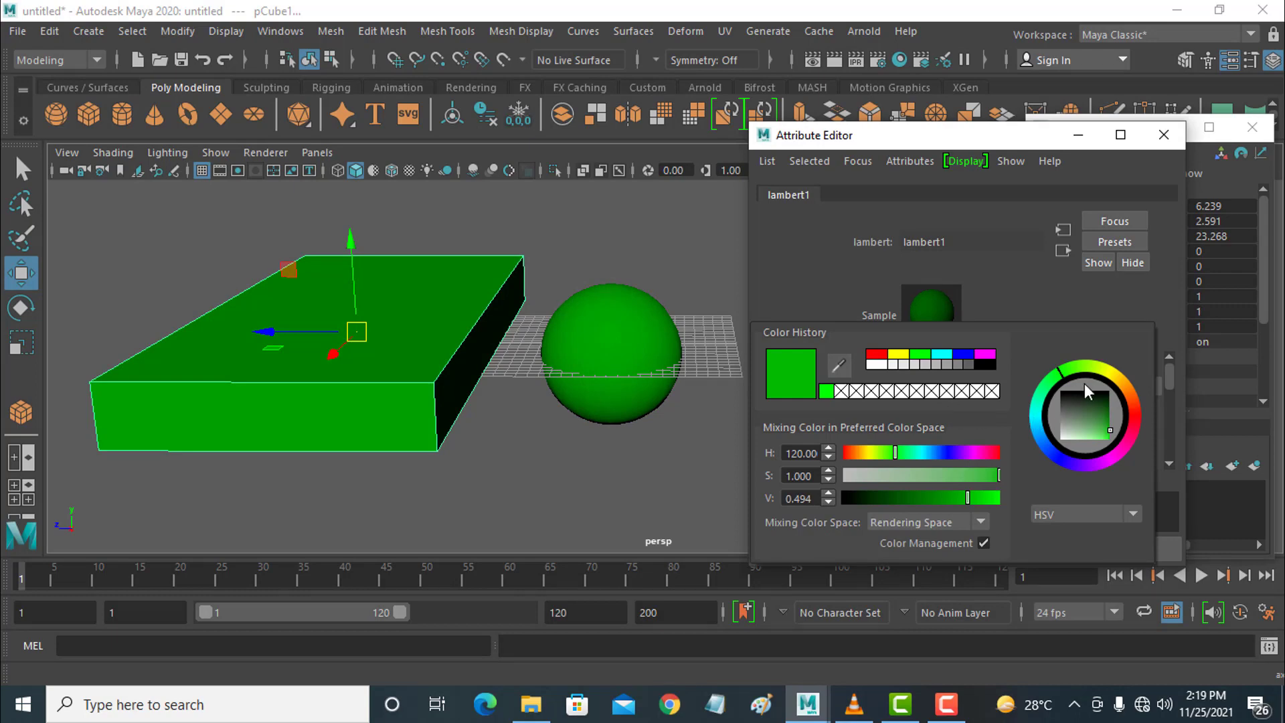
click(988, 364)
click(951, 363)
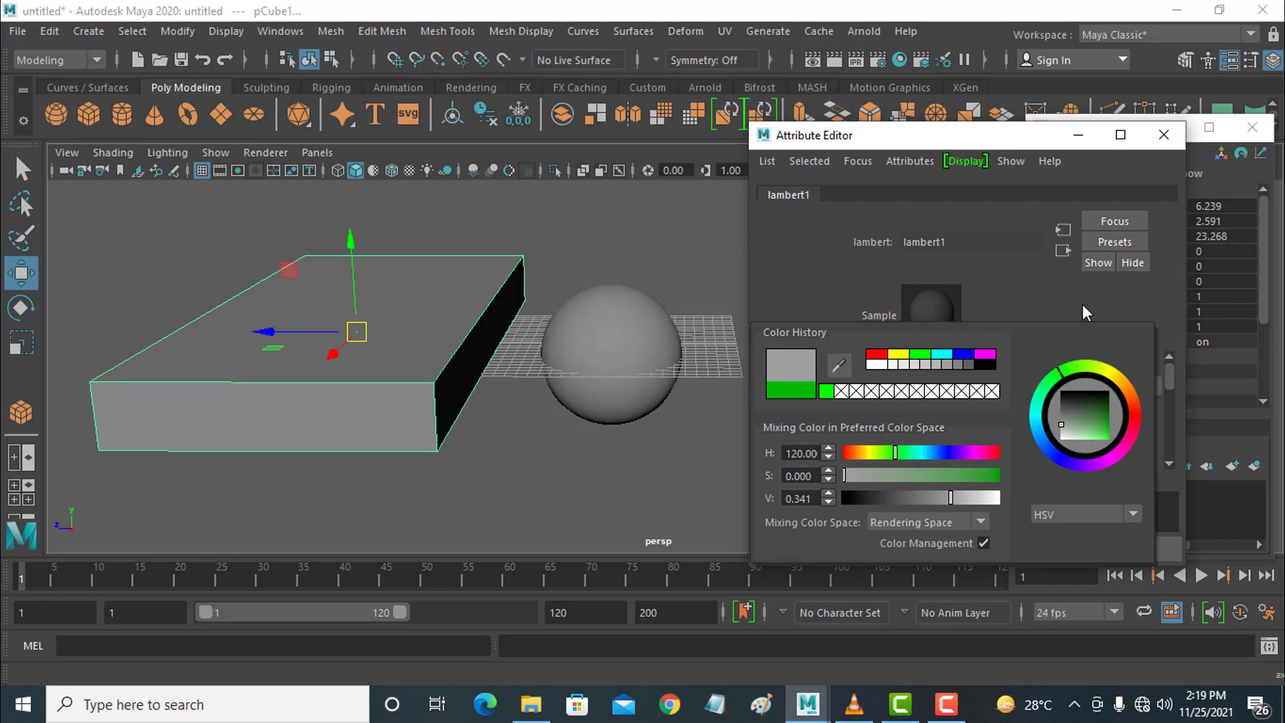
click(1155, 137)
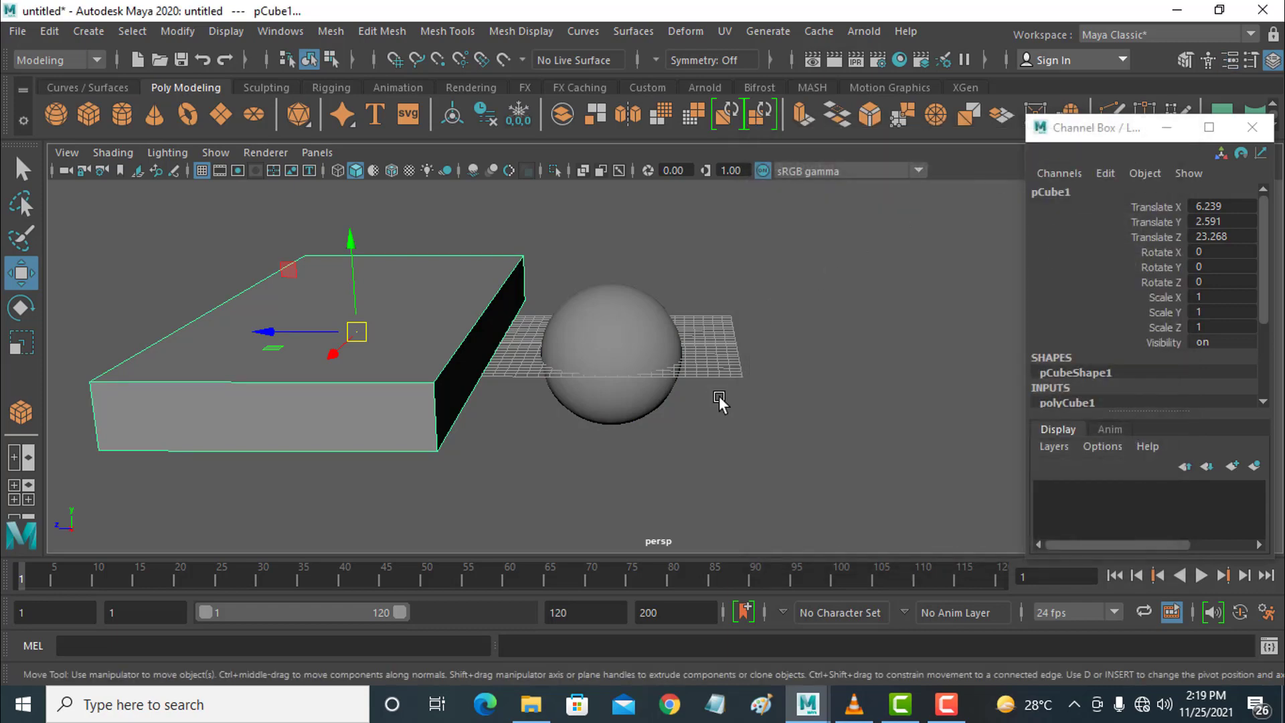
click(720, 401)
Drag the sphere beside the box's edge, then select the box
click(633, 347)
drag(621, 349, 697, 333)
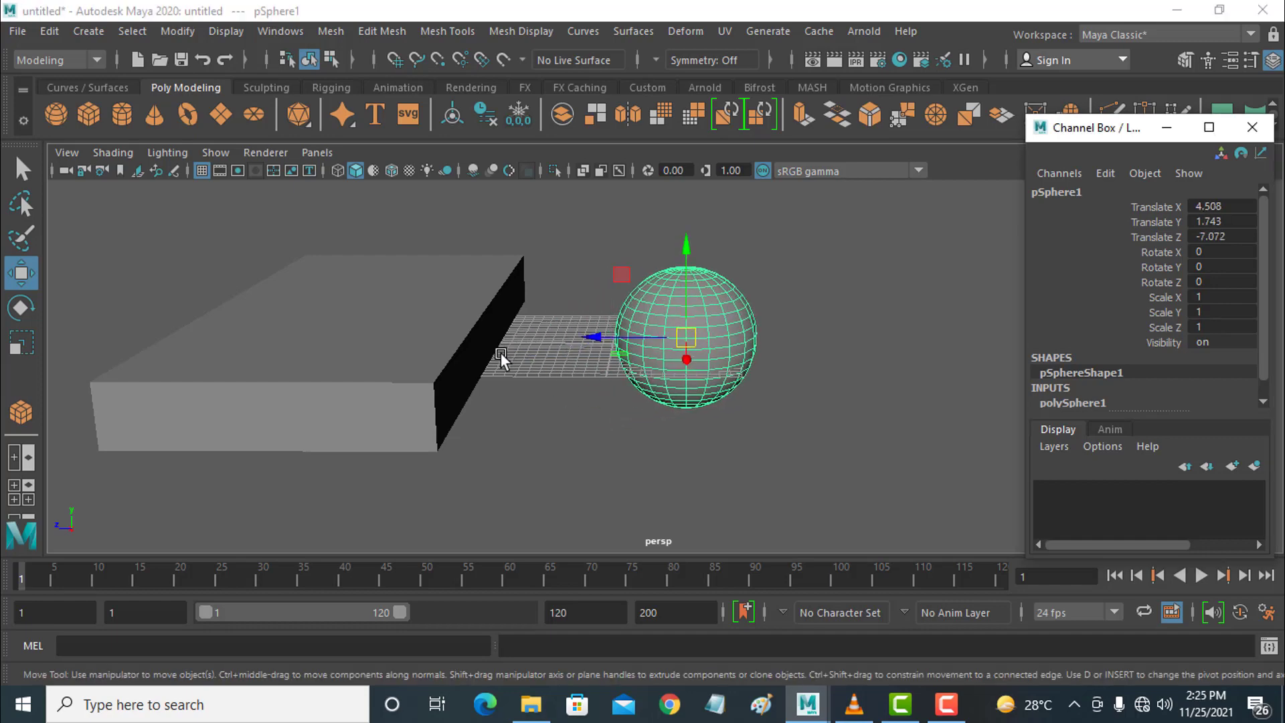
alt+drag(540, 326, 556, 364)
scroll(543, 339, down, 5)
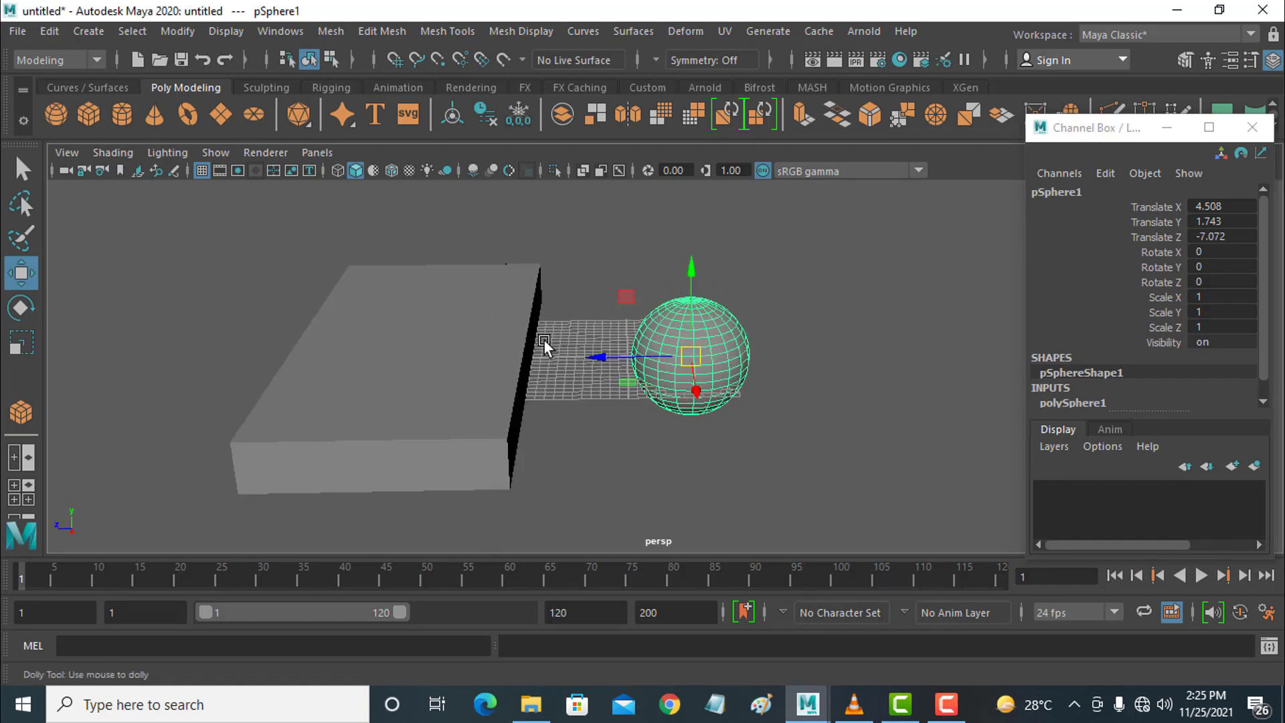
click(514, 351)
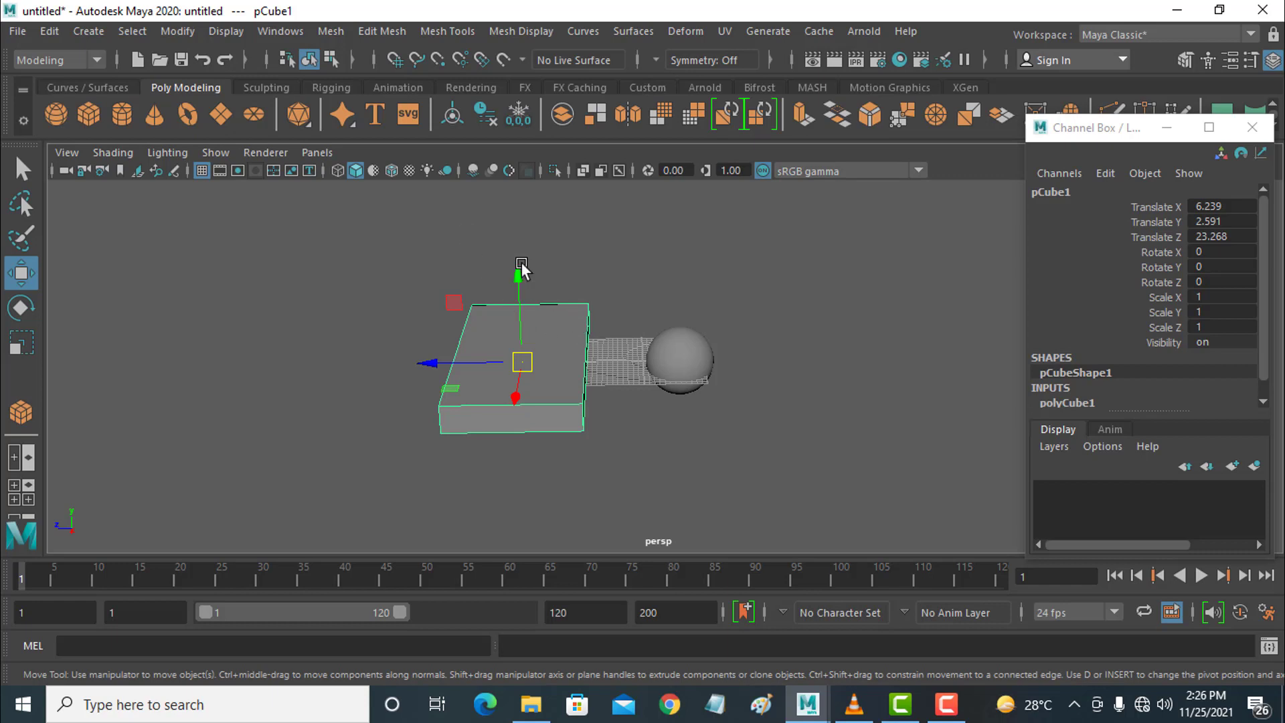
Add pCylinder1 on the left and pCone1 at -24.383, 12.716, -38.742
click(116, 117)
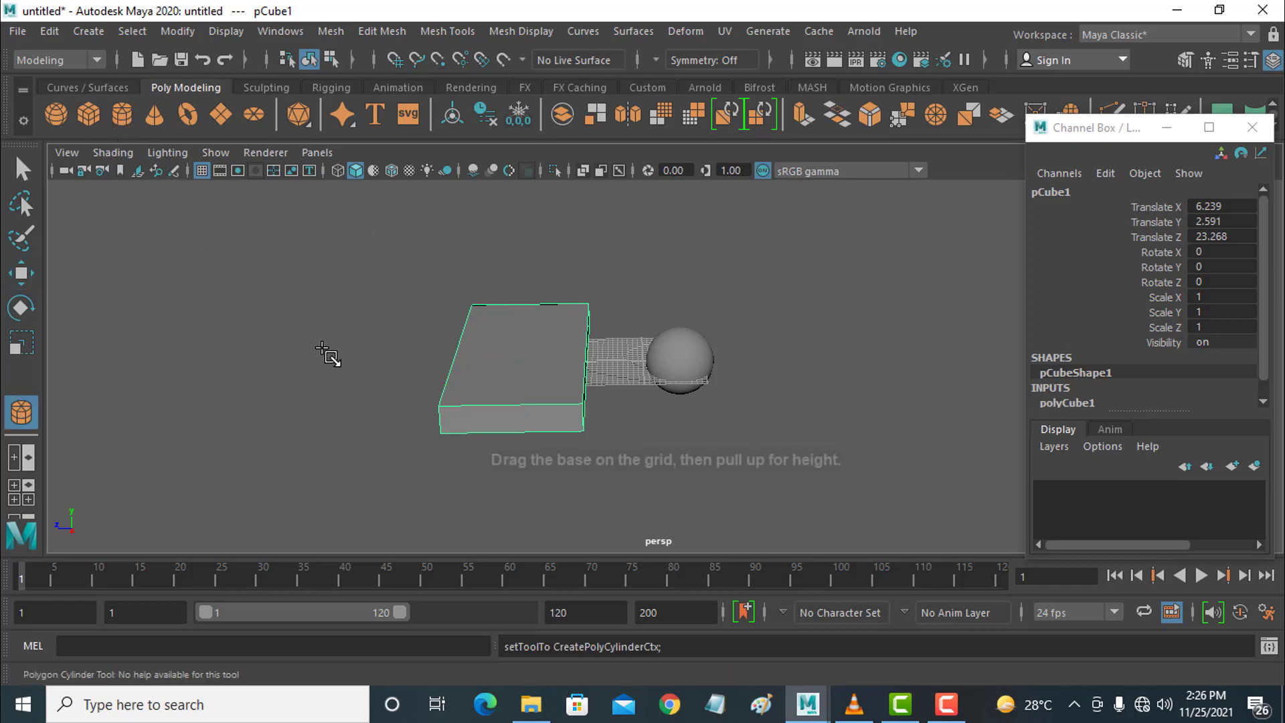
drag(322, 349, 328, 268)
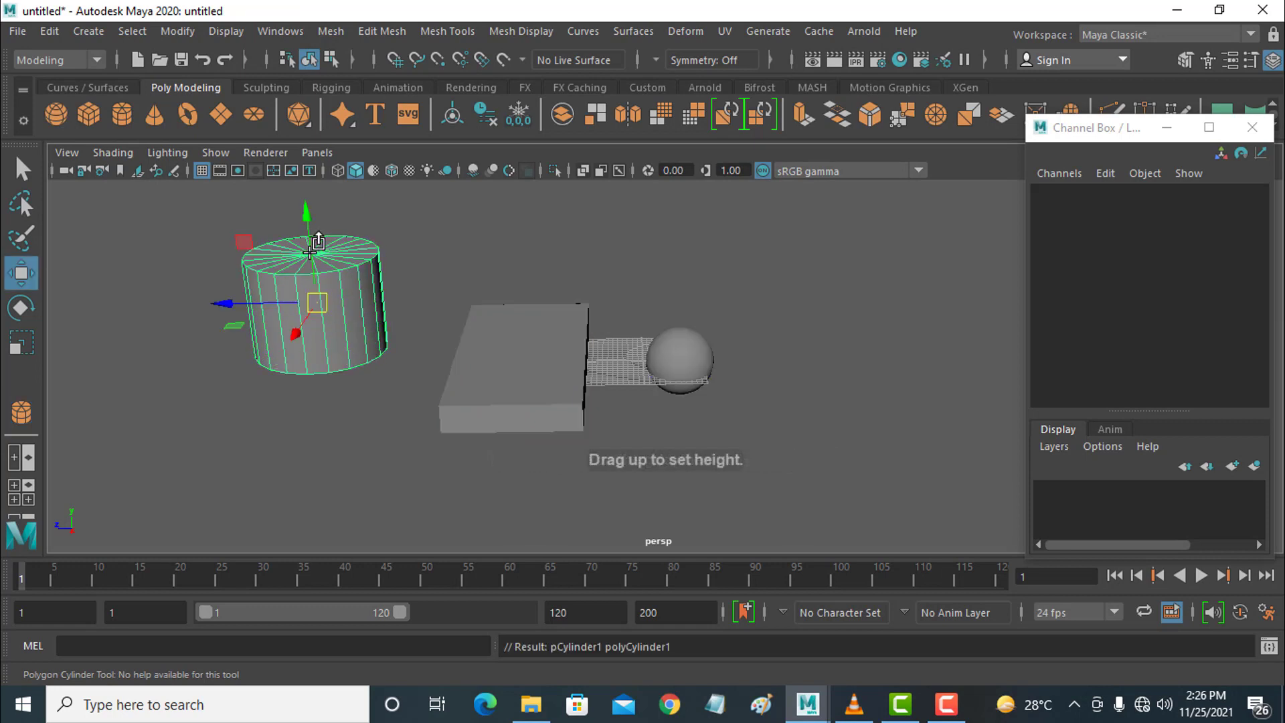
drag(817, 349, 857, 384)
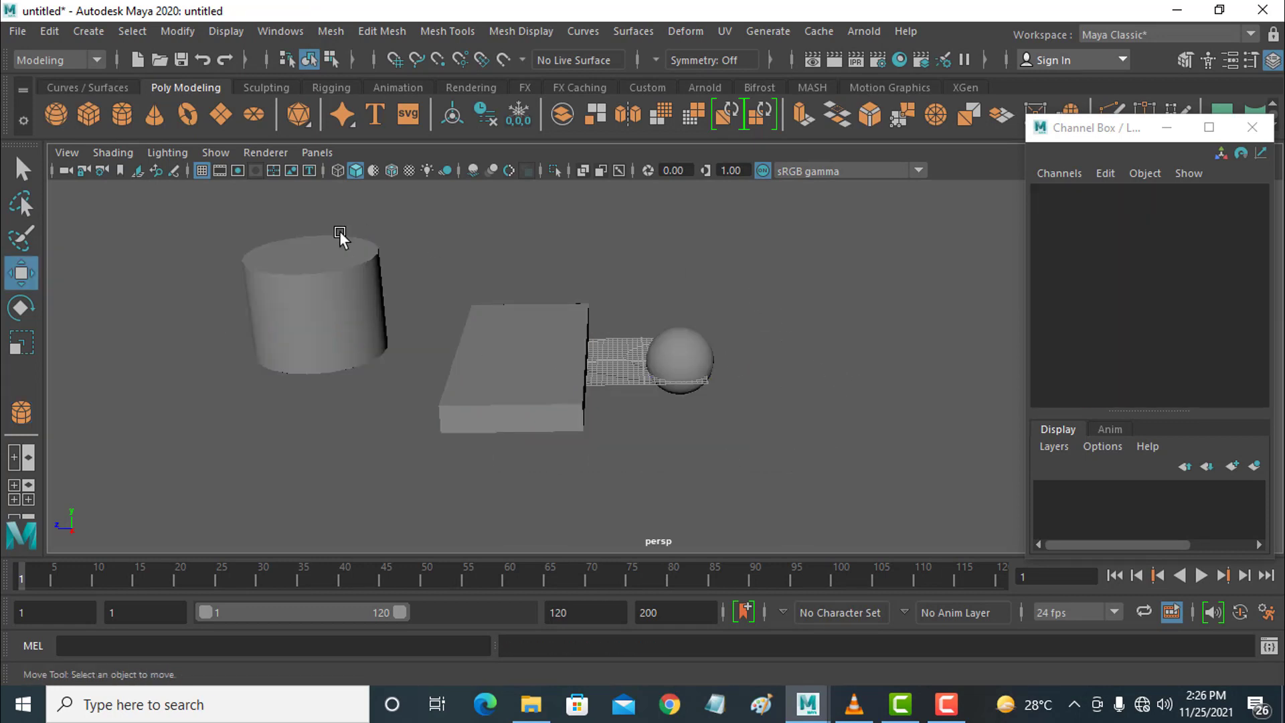
click(153, 117)
drag(817, 314, 850, 328)
drag(849, 328, 824, 201)
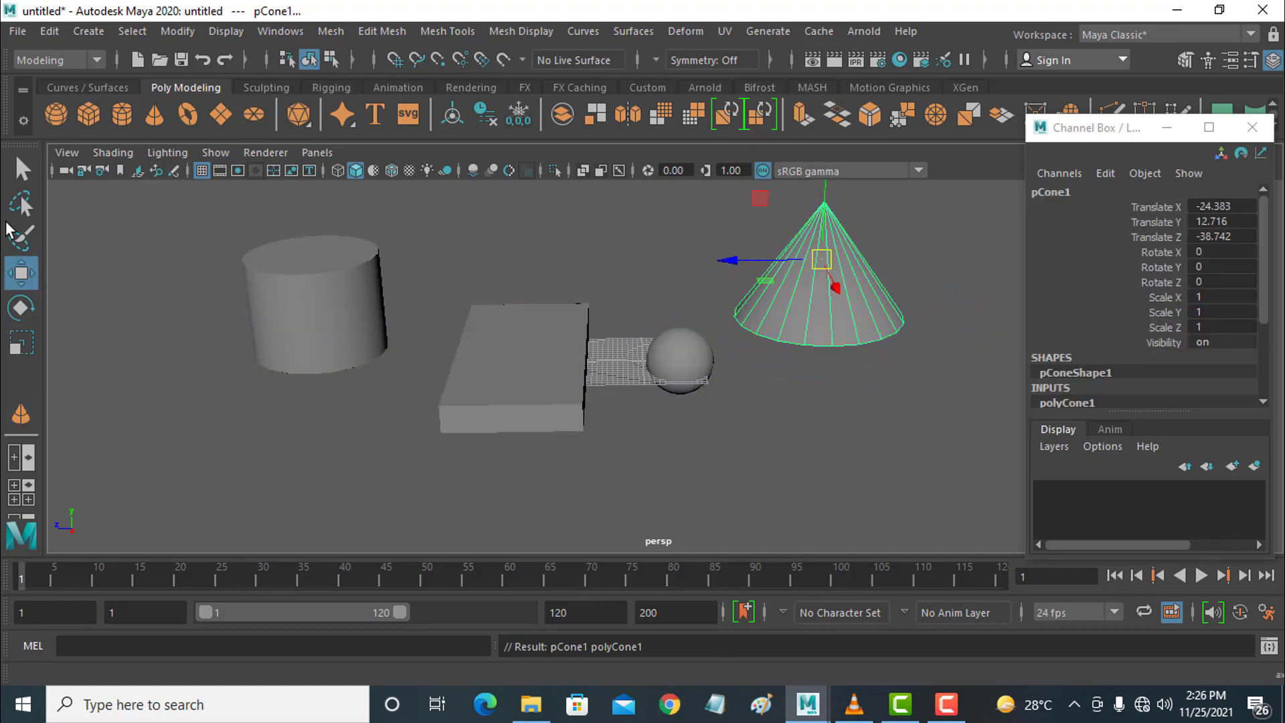
Switch to the Select tool and dock the Outliner from Windows > Outliner
click(22, 170)
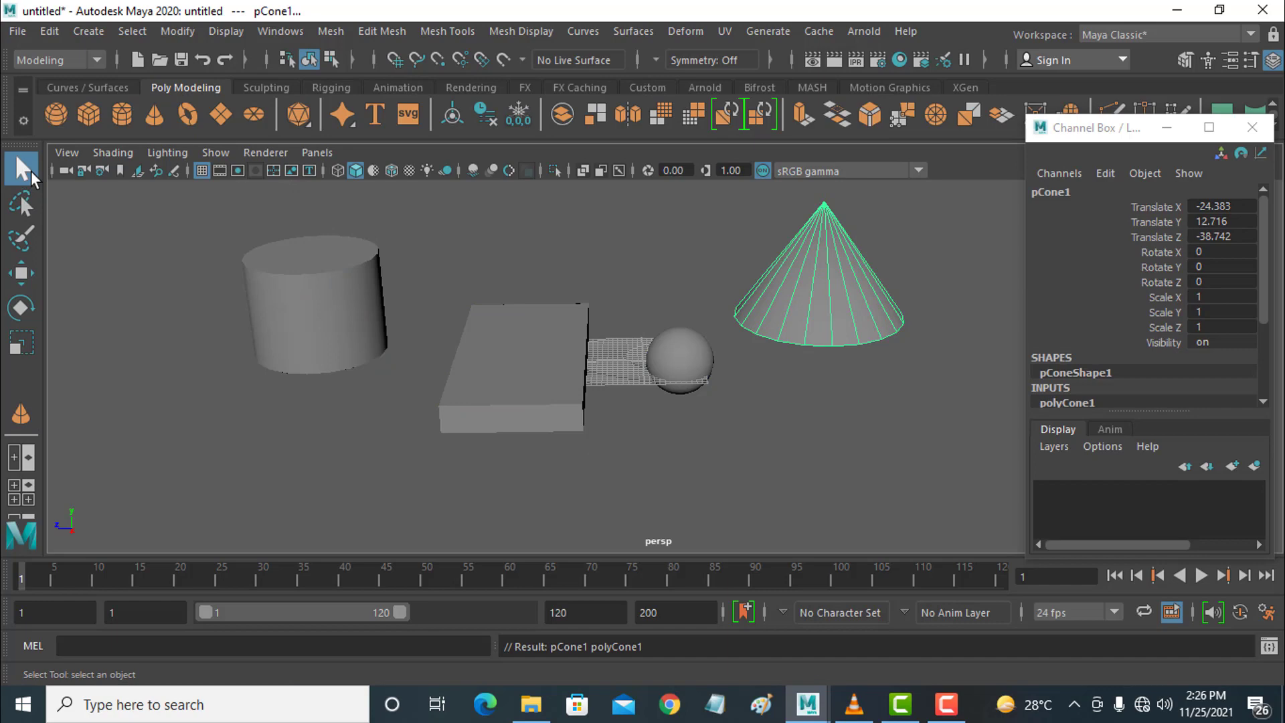
click(48, 35)
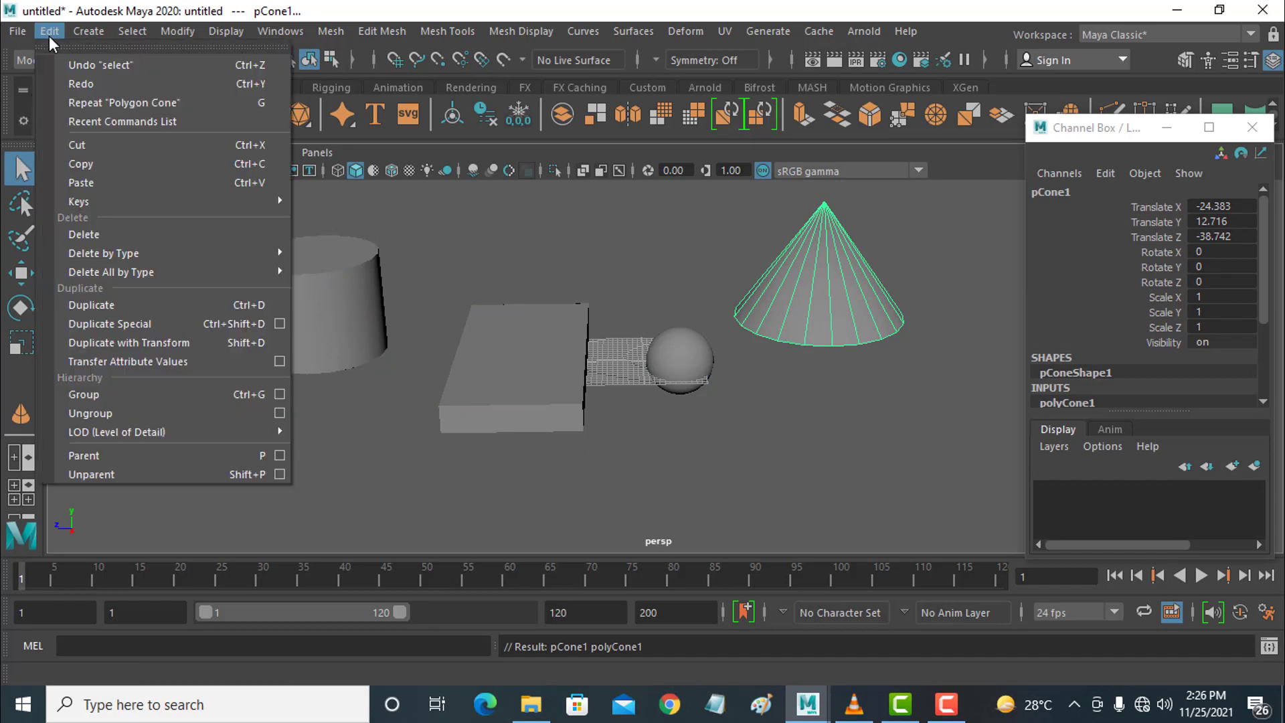
mouse_move(280, 31)
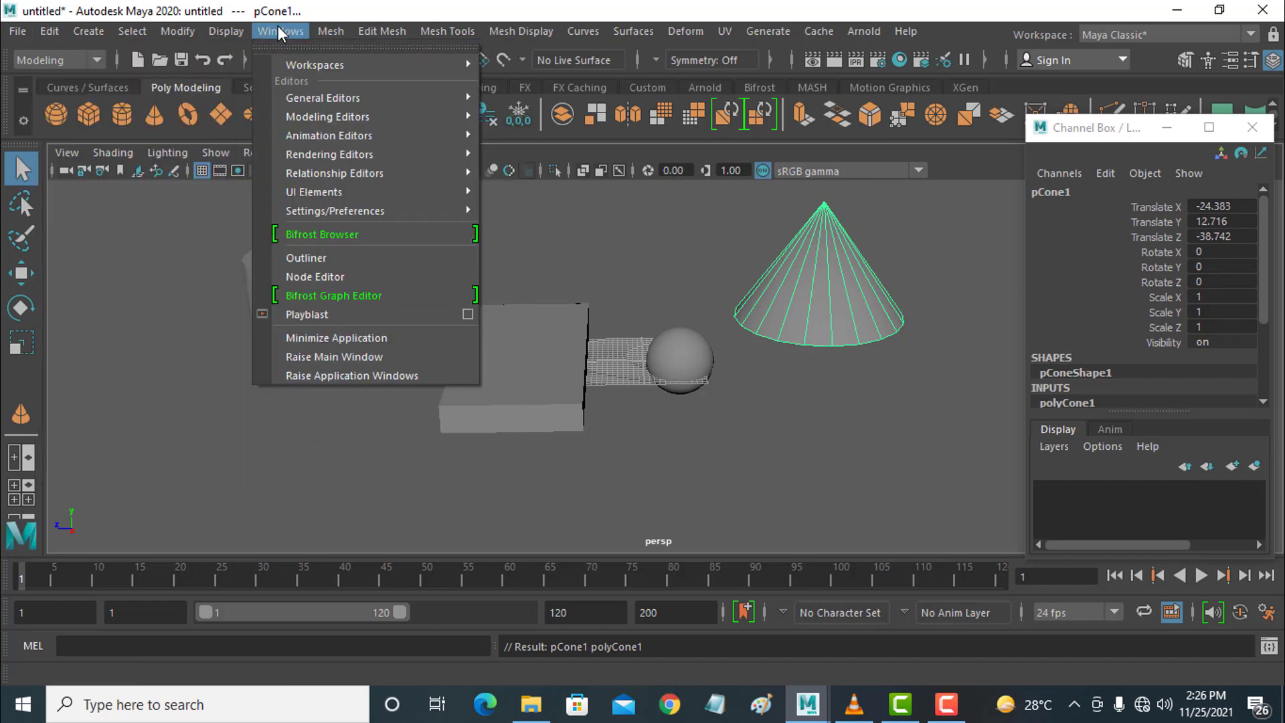
click(307, 256)
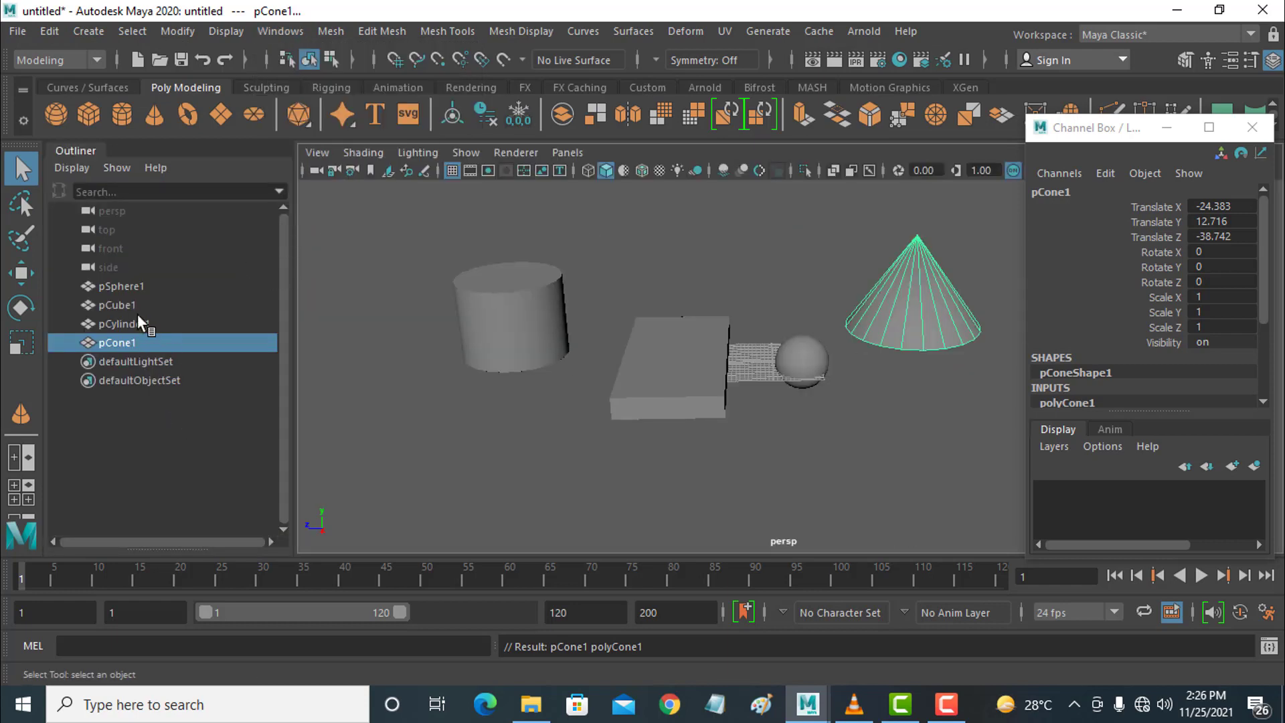
click(134, 285)
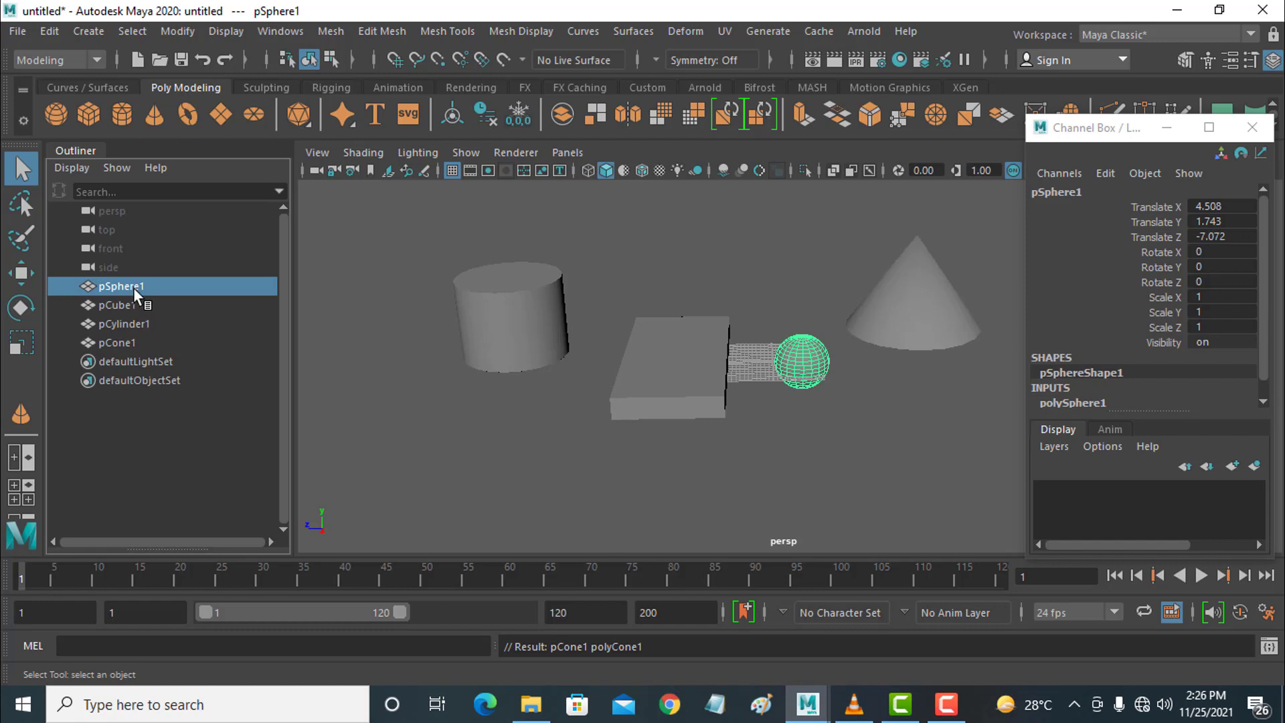
click(134, 304)
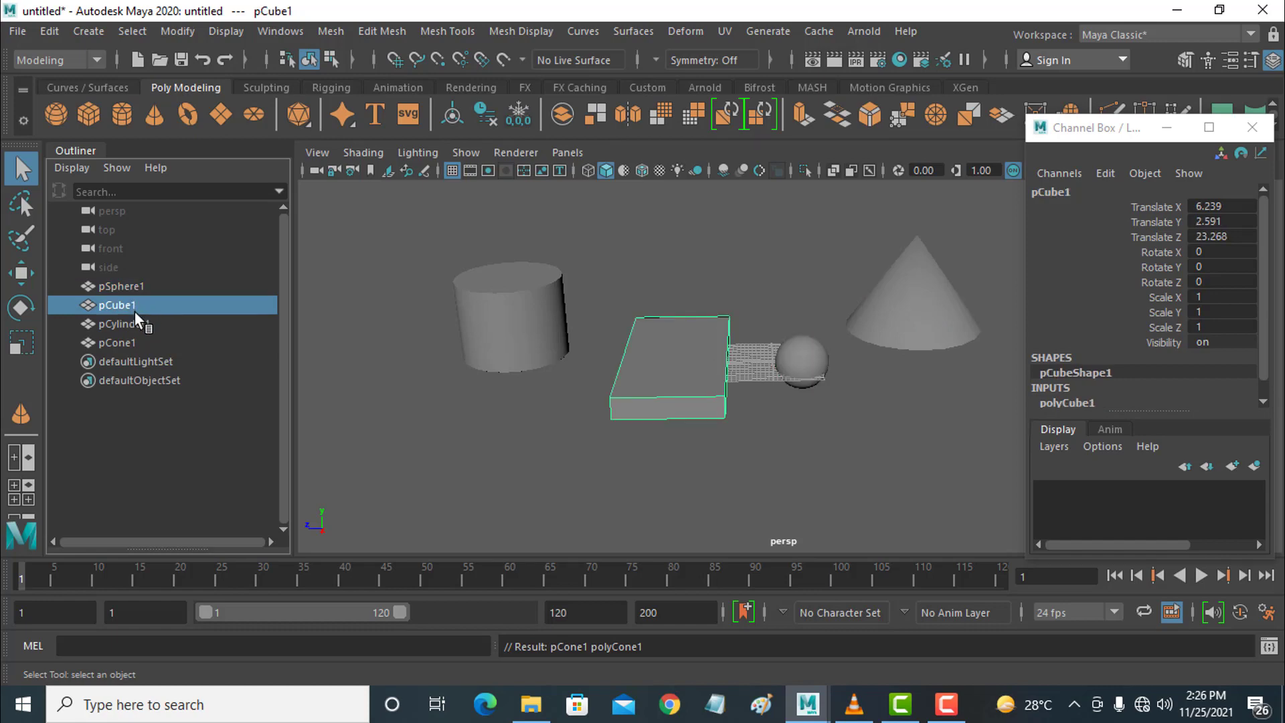
click(134, 323)
click(135, 341)
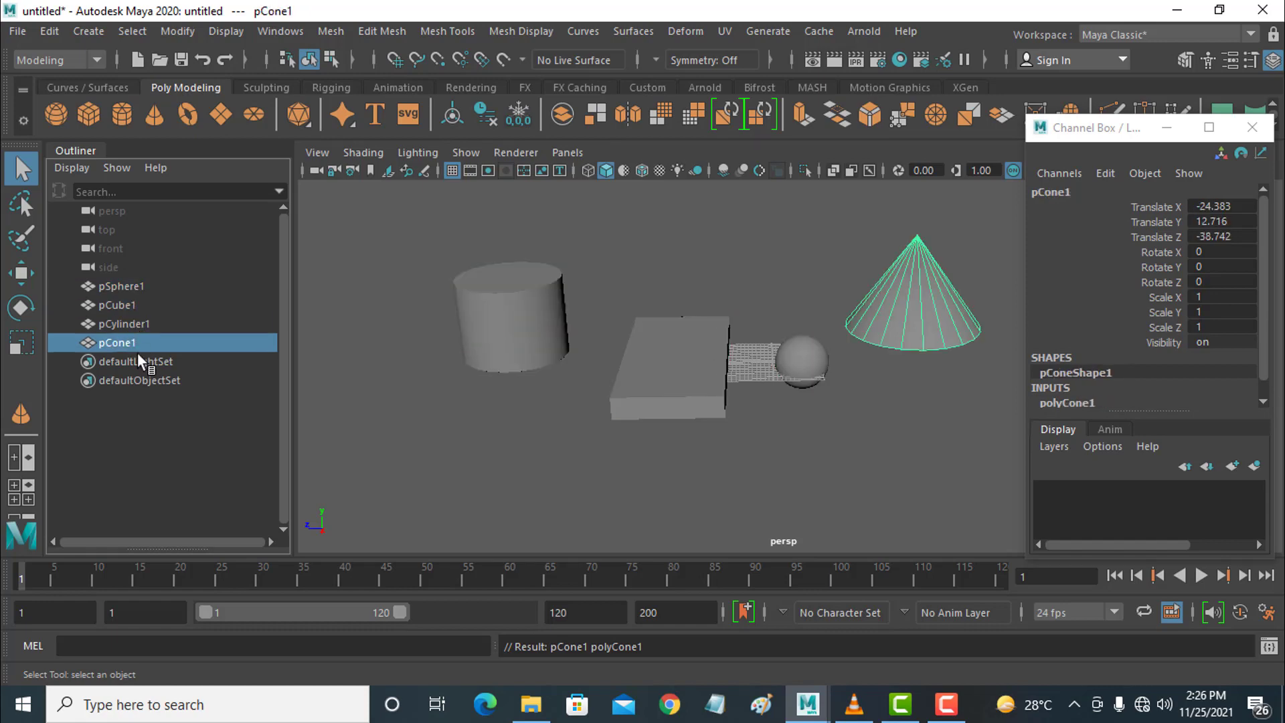
click(138, 356)
click(139, 374)
click(137, 356)
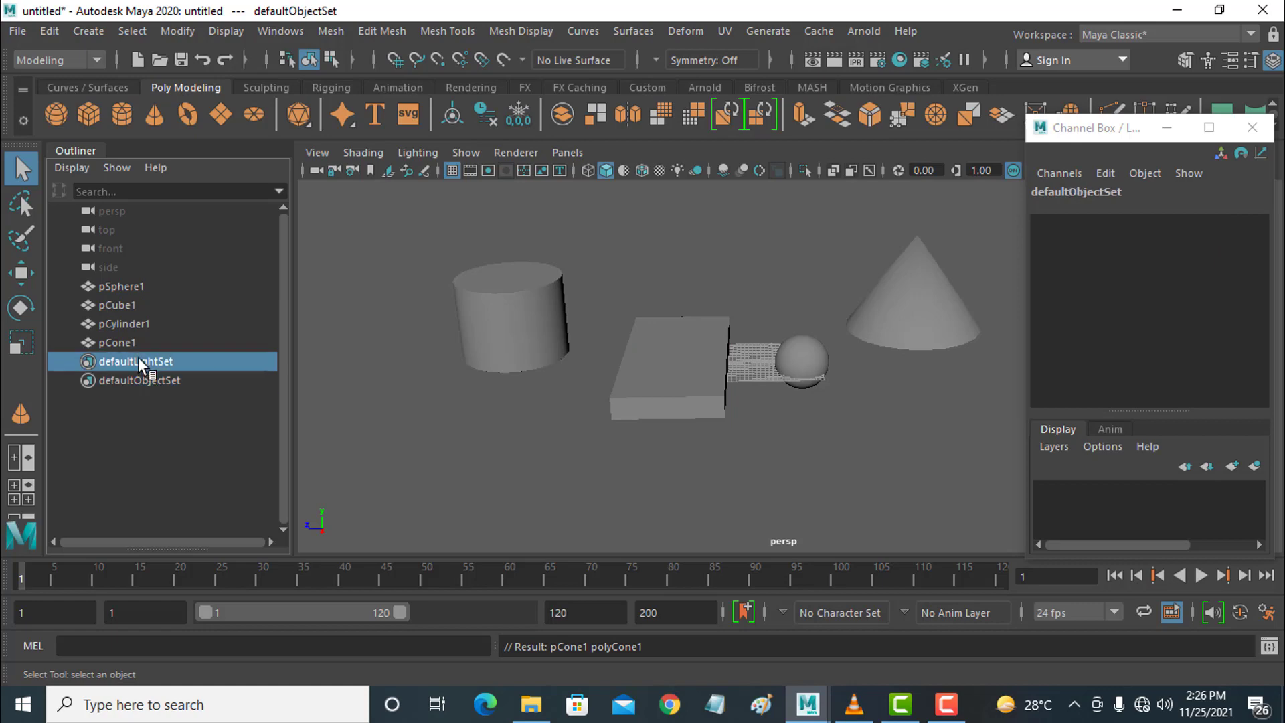
click(138, 342)
click(139, 323)
click(140, 304)
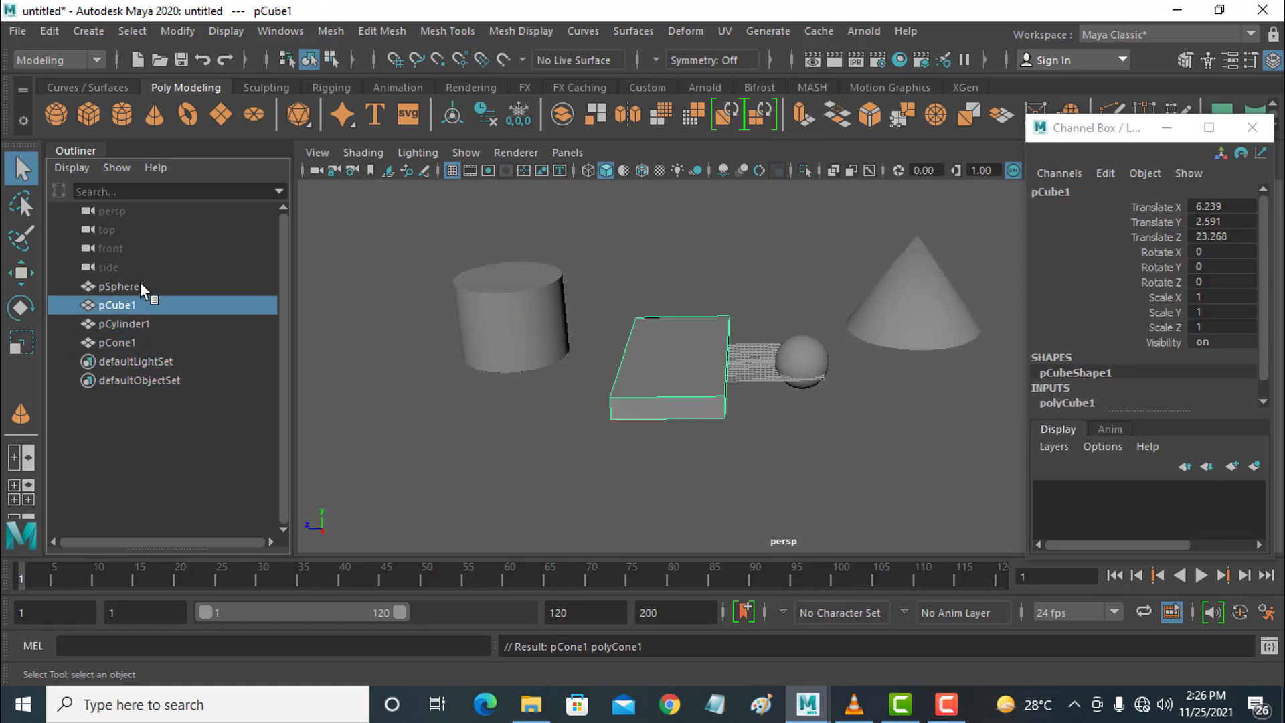
click(141, 286)
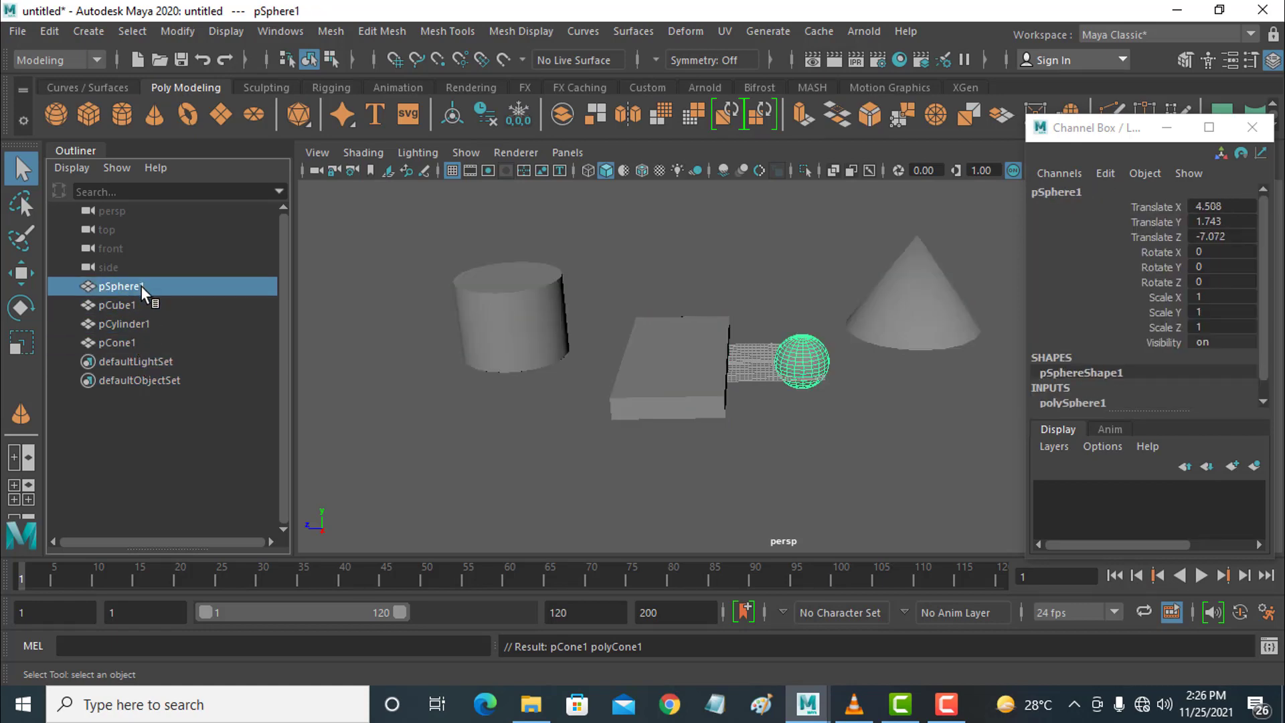
key(h)
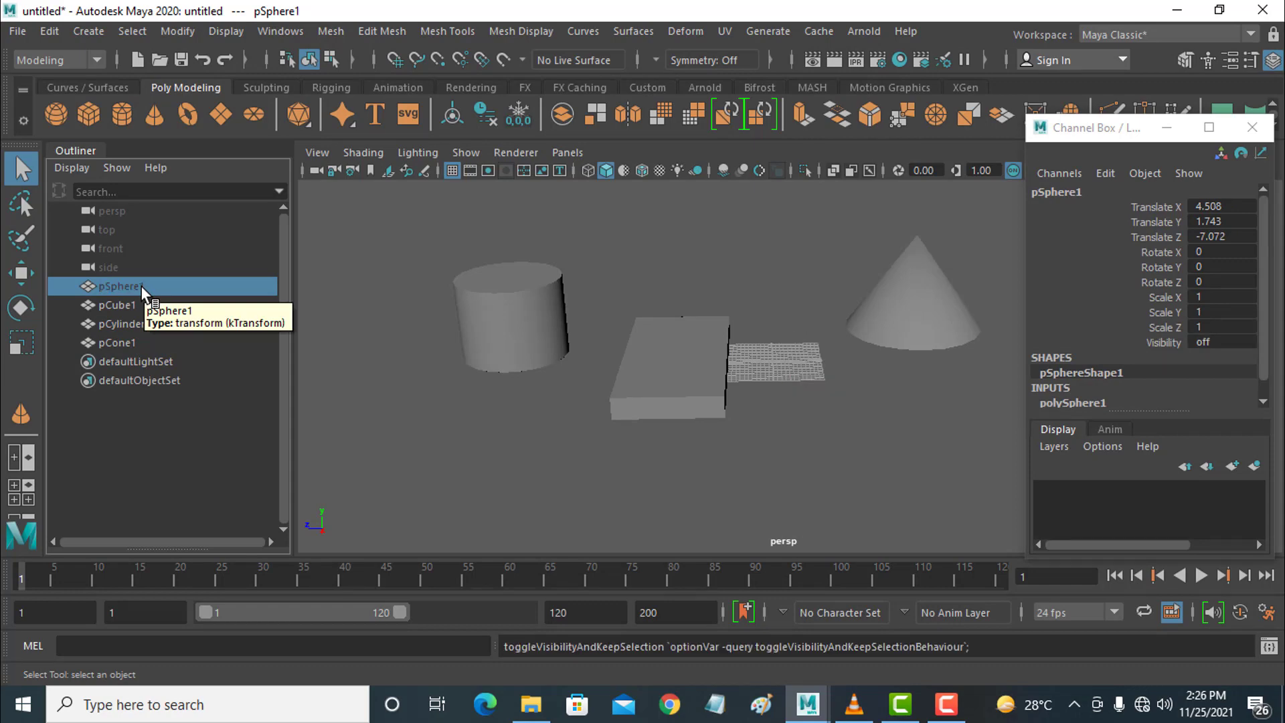
key(h)
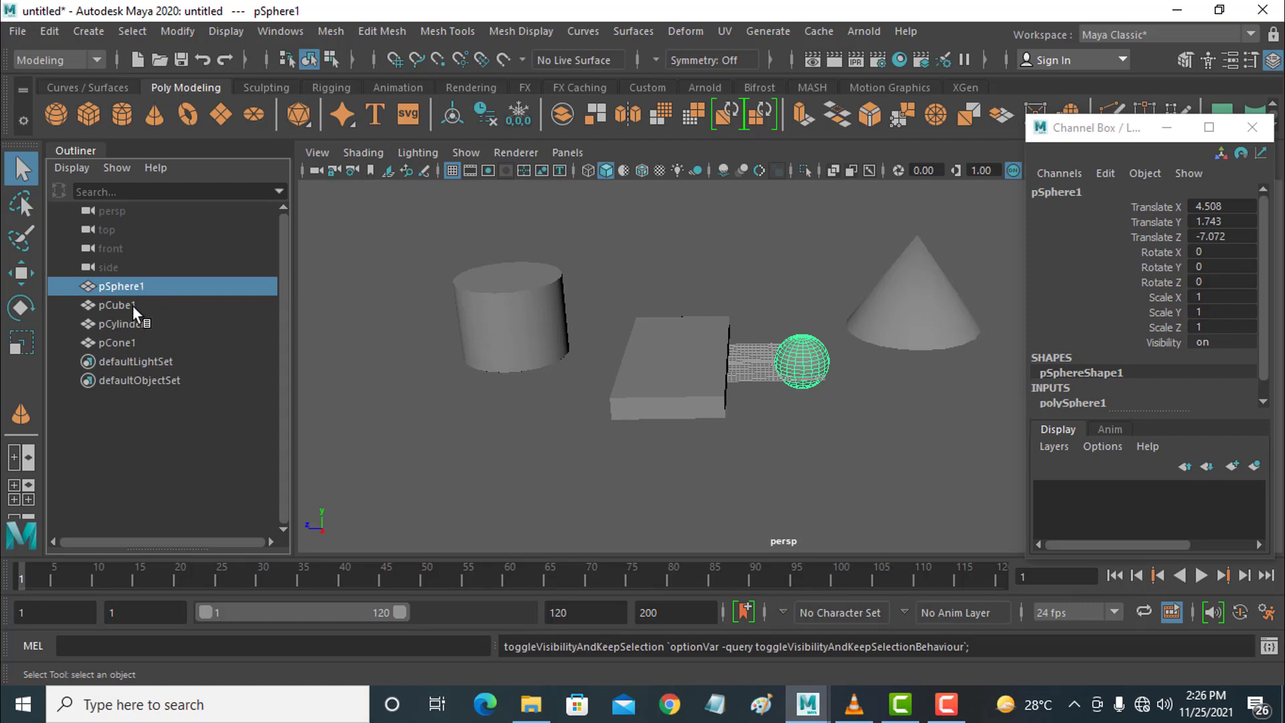
Add pCube1 and pCylinder1 to the selection and group all three as group1 with Edit > Group
ctrl+click(132, 305)
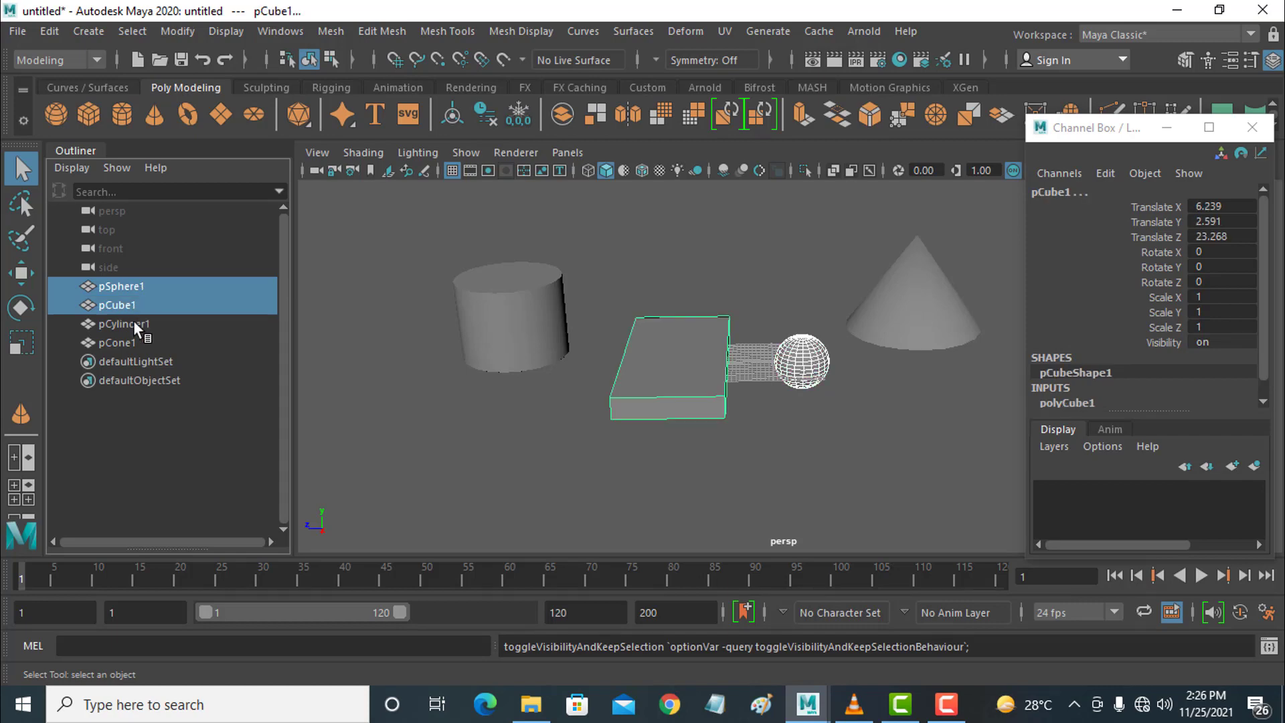
ctrl+click(134, 320)
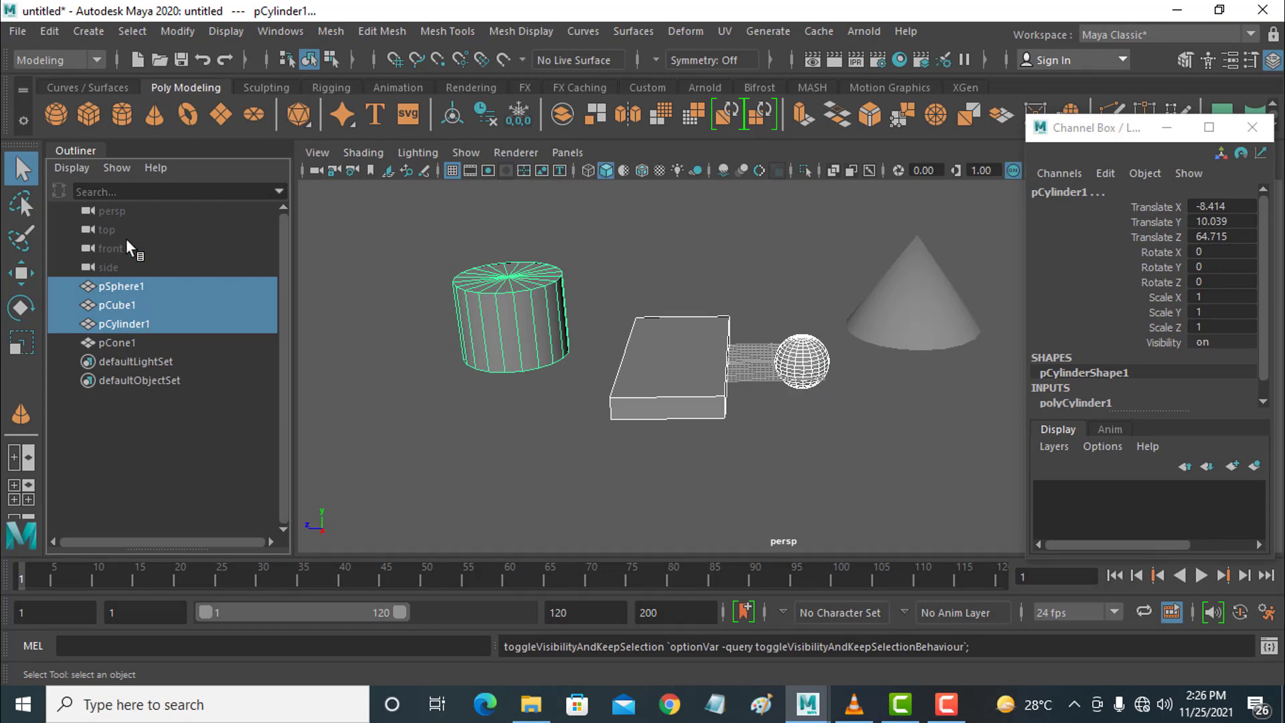
click(55, 33)
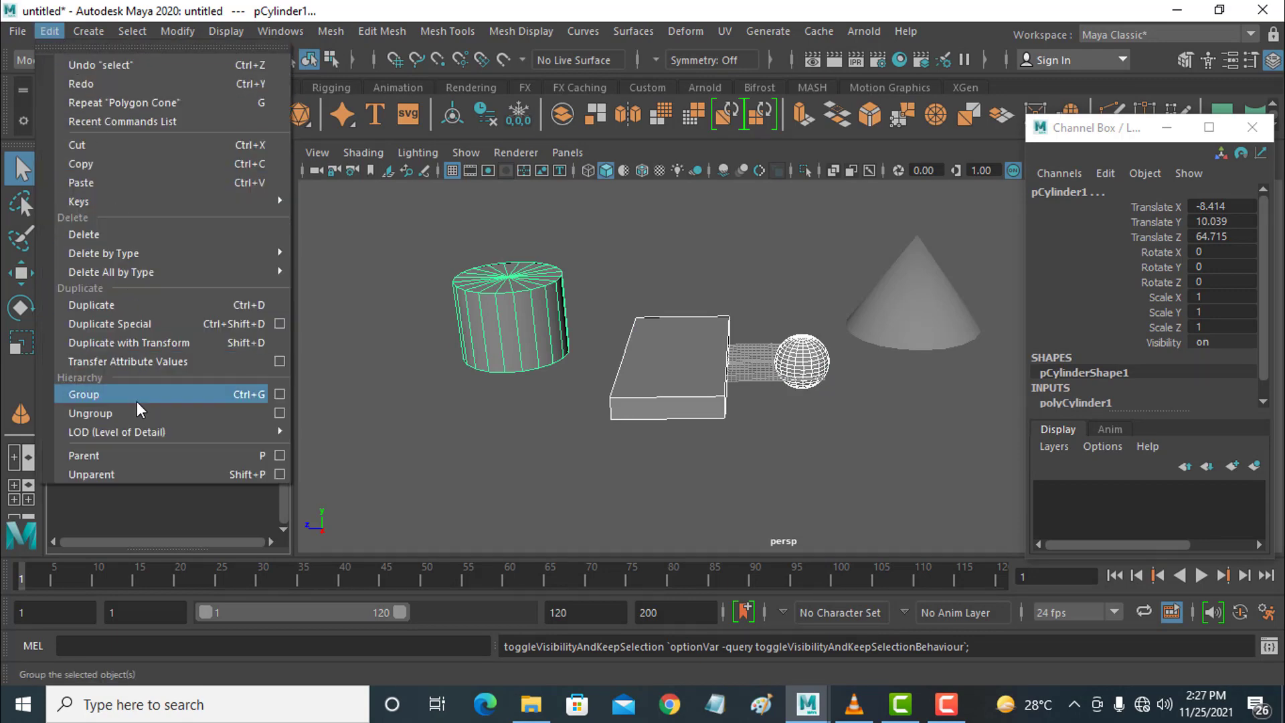
click(251, 396)
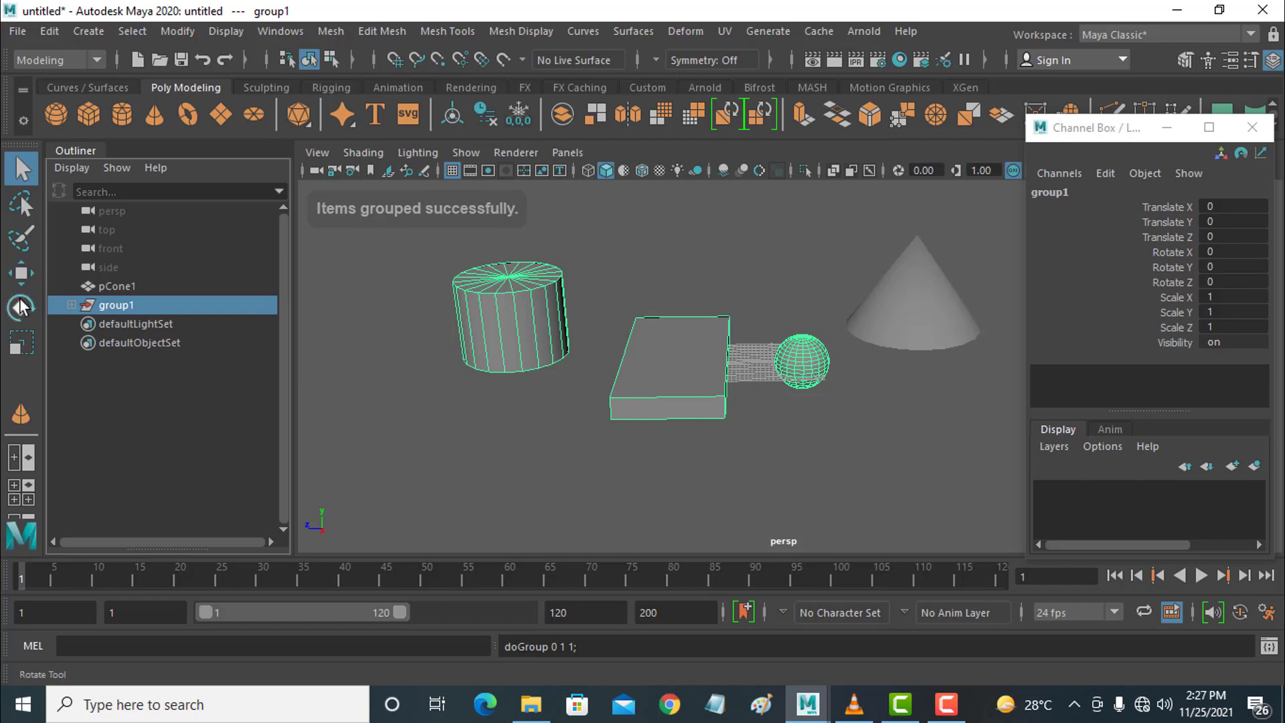
Nudge pCube1 upward, then move group1 to -2.524, 5.61, 5.046
click(21, 273)
click(732, 432)
click(696, 356)
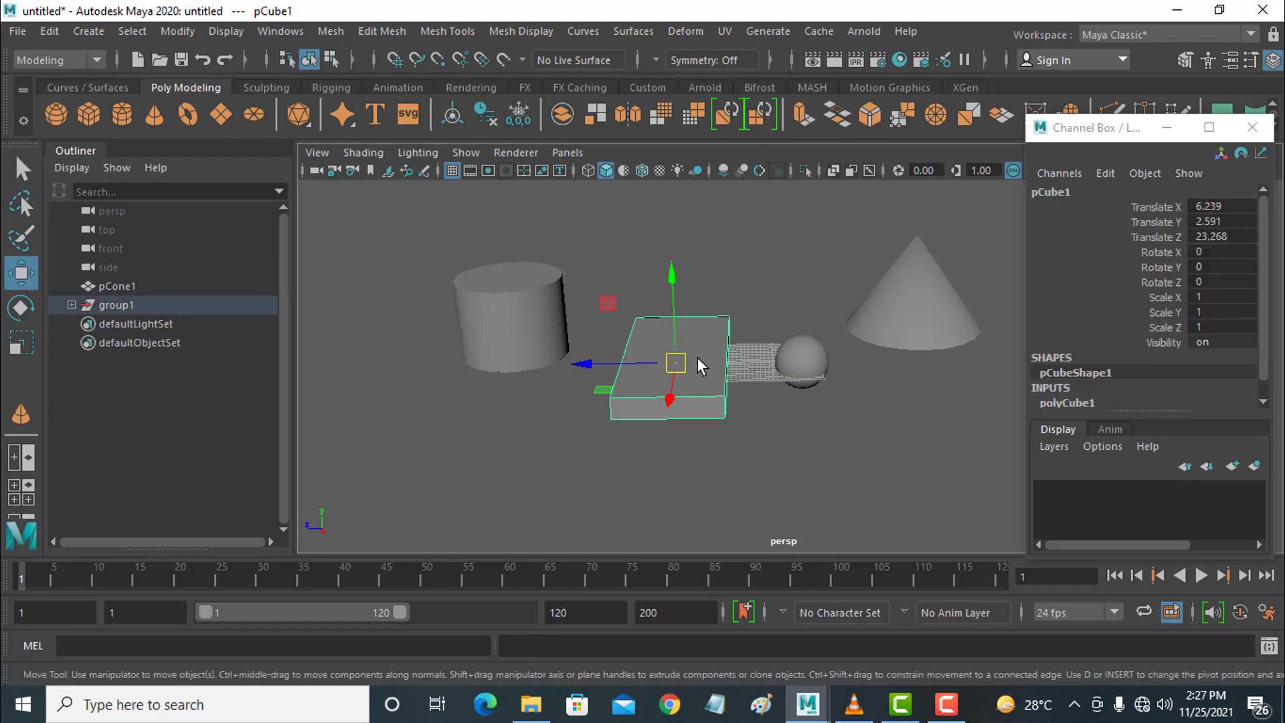
mouse_move(681, 358)
mouse_down()
mouse_move(632, 410)
mouse_move(683, 344)
mouse_up()
click(102, 307)
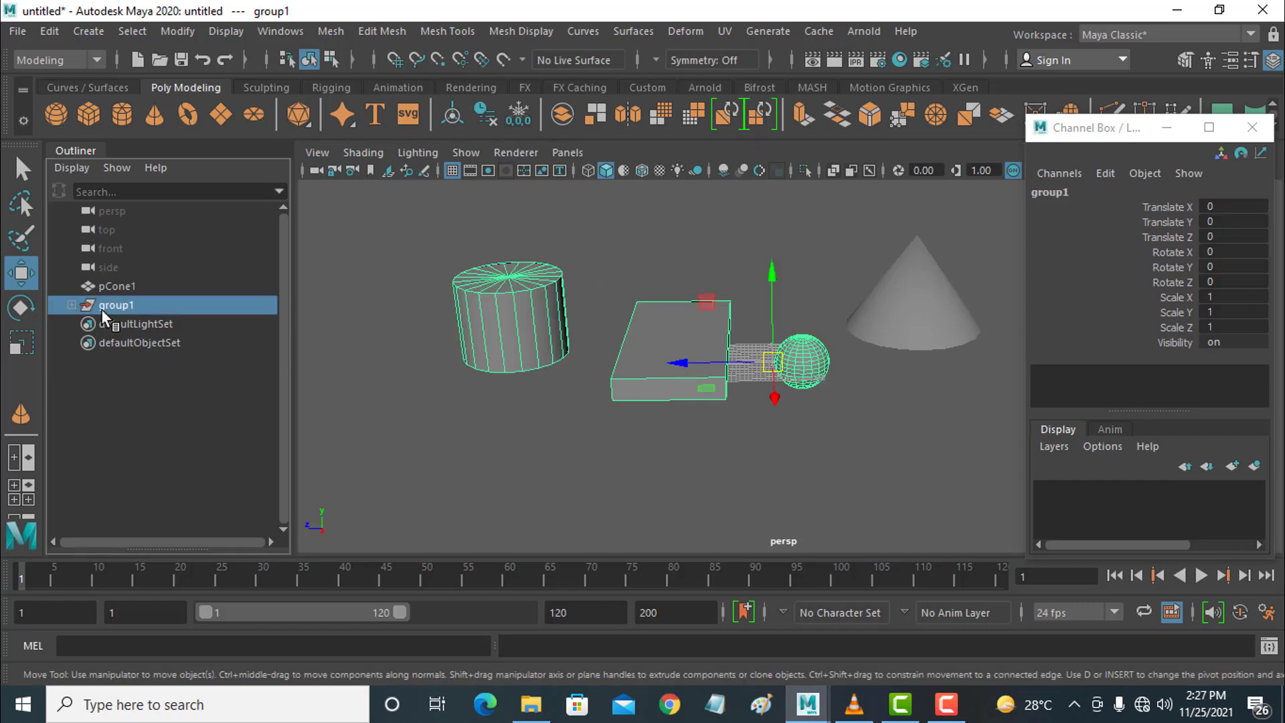
drag(776, 367, 751, 337)
Expand group1 in the Outliner and select each child in turn, ending on group1
click(71, 304)
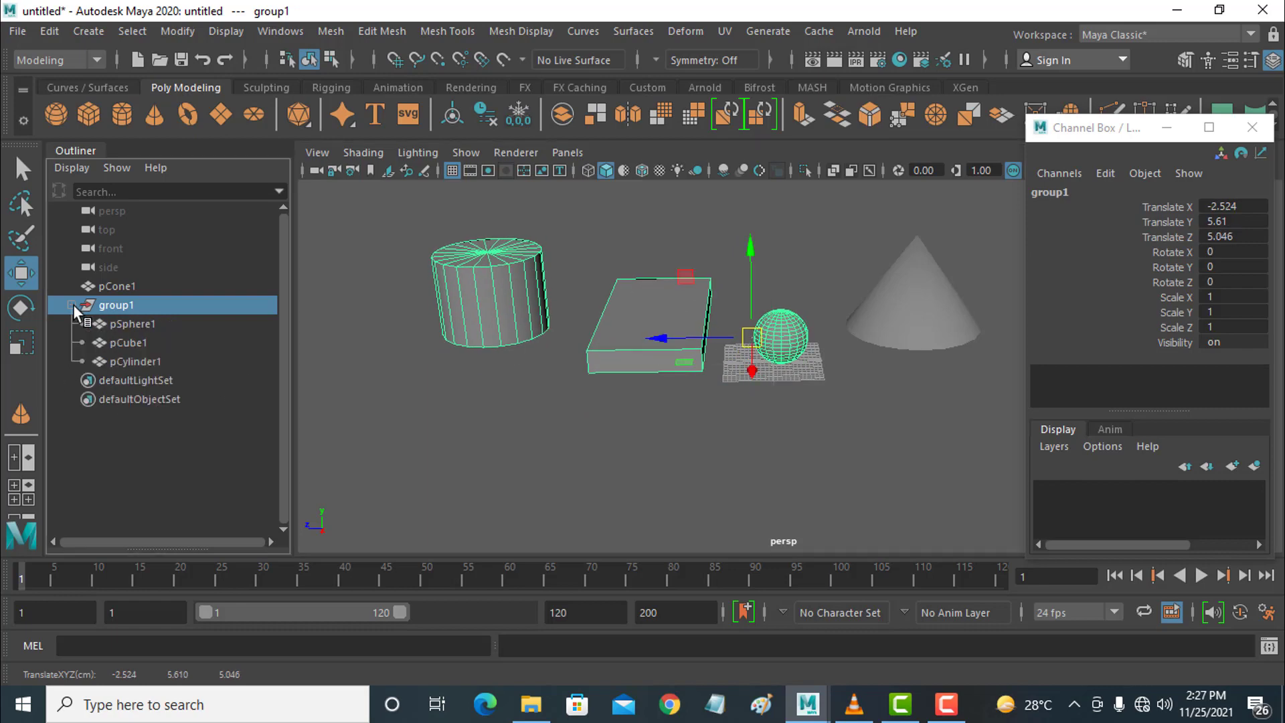
click(119, 321)
click(126, 337)
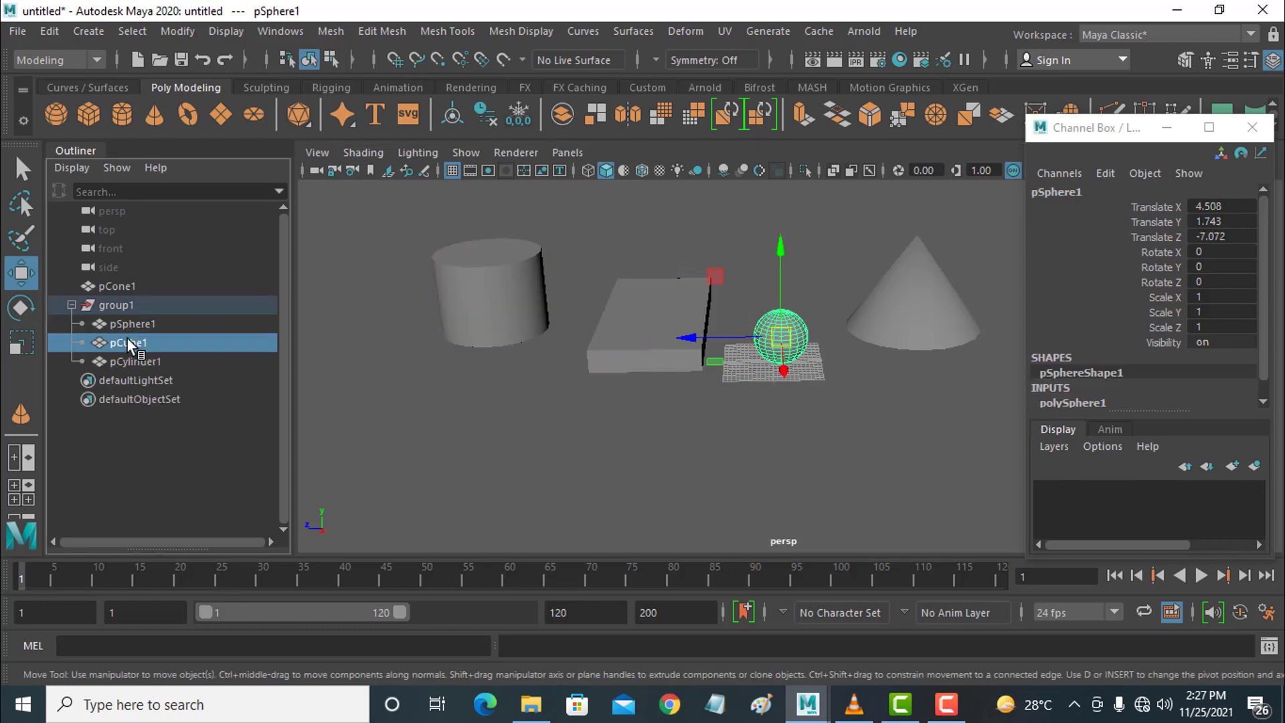
click(131, 359)
click(131, 344)
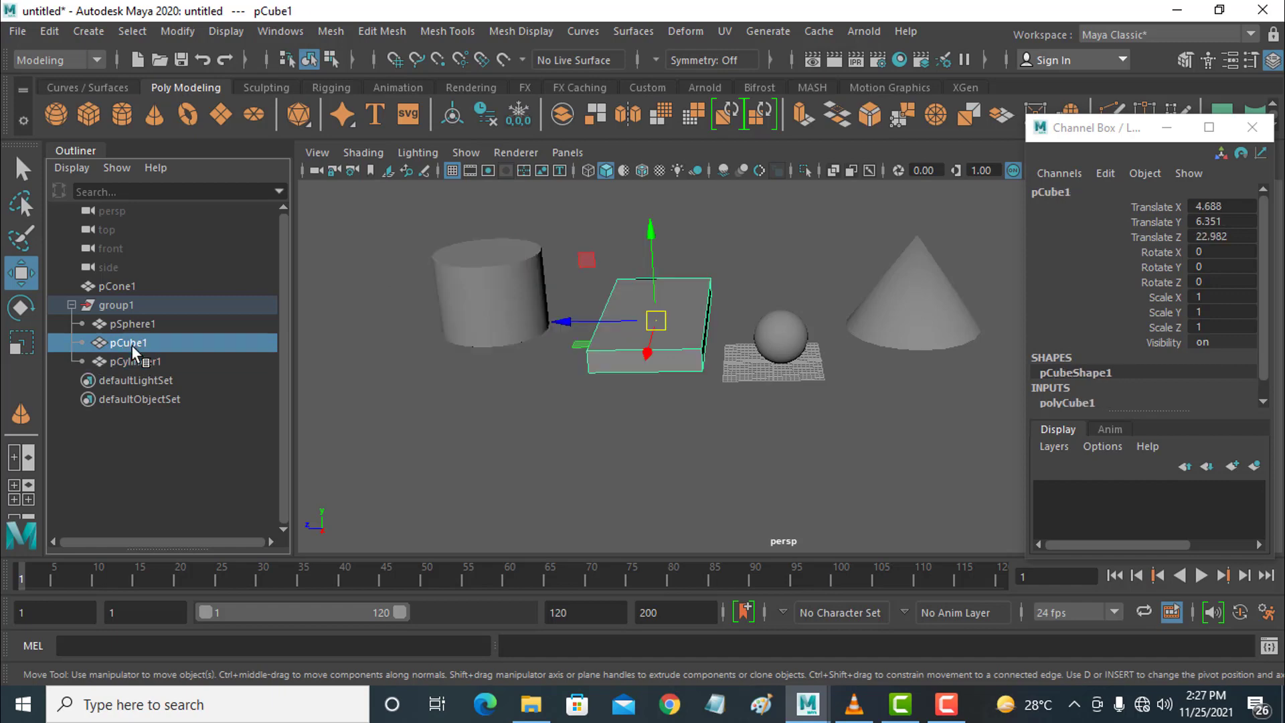
click(130, 326)
click(131, 342)
click(131, 361)
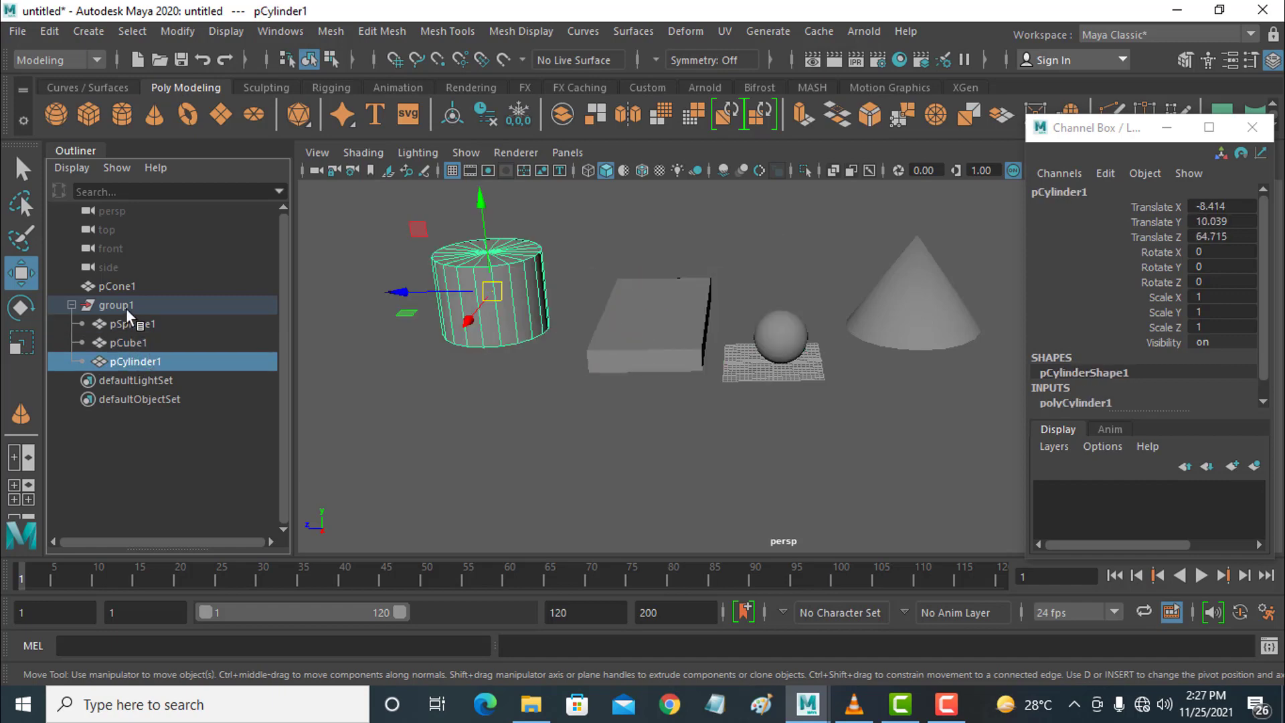
click(126, 307)
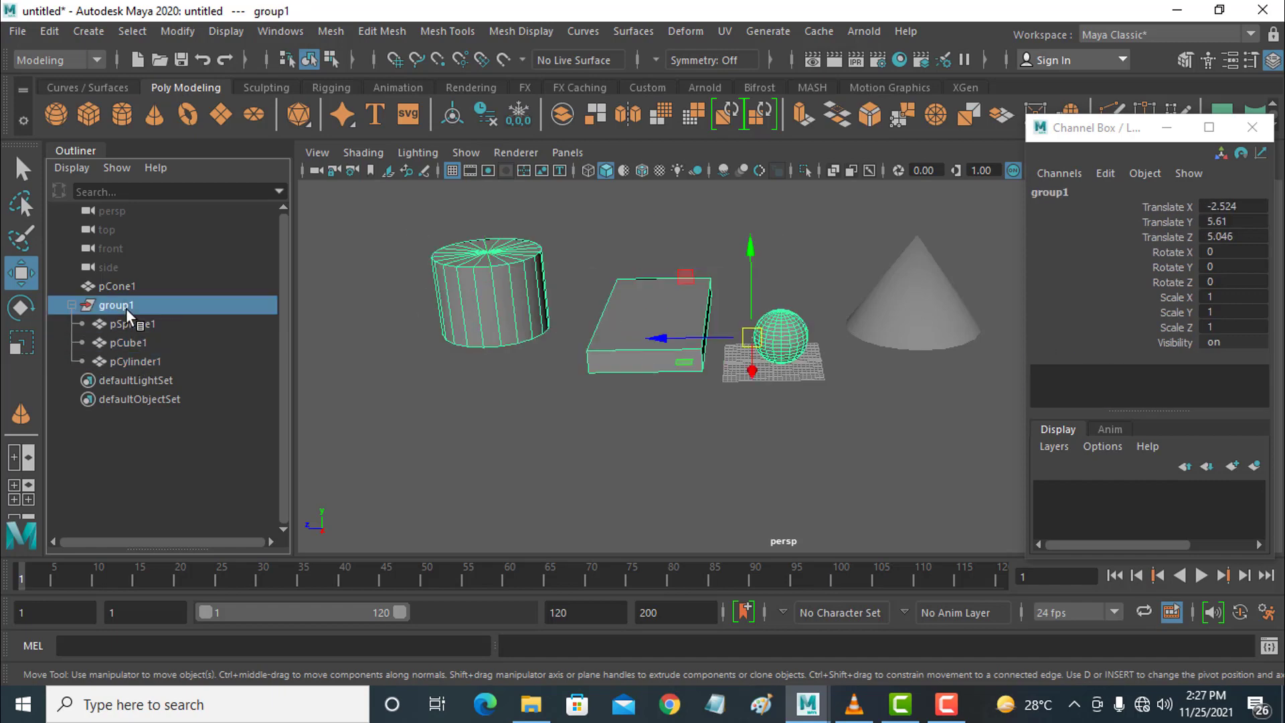
Ungroup group1 and clear the selection of pSphere1, pCube1 and pCylinder1
click(56, 27)
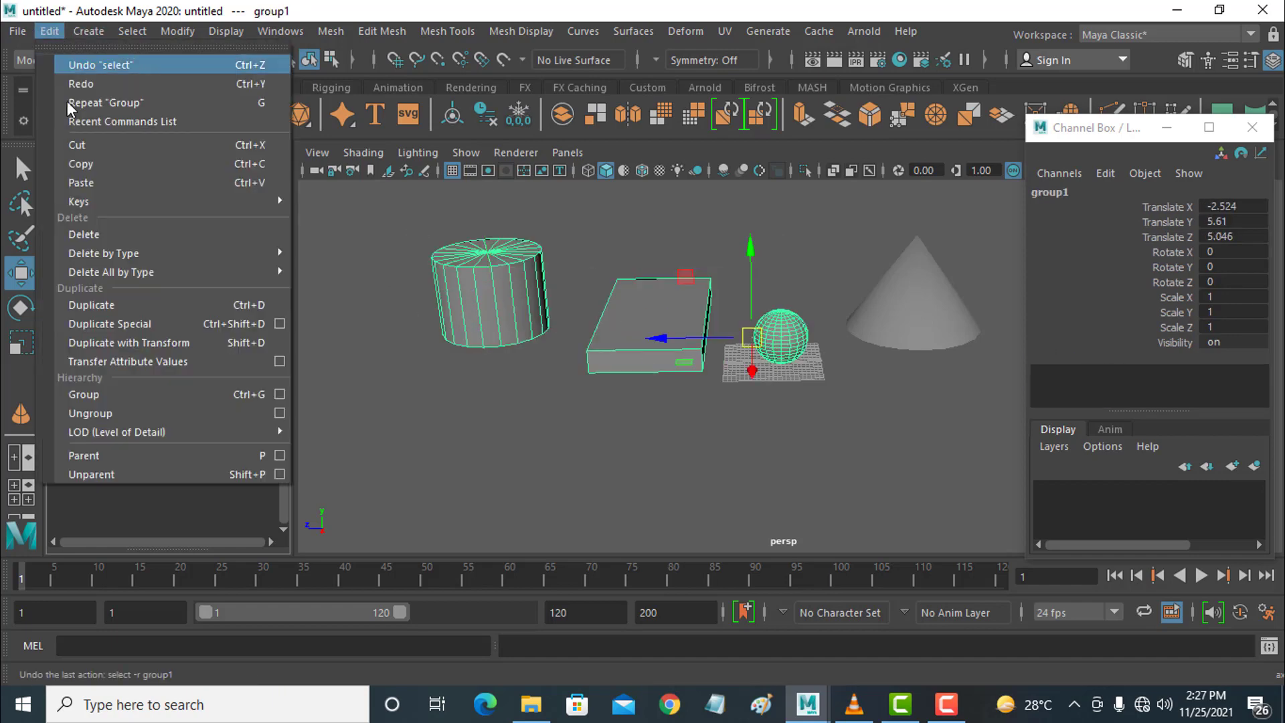
click(148, 411)
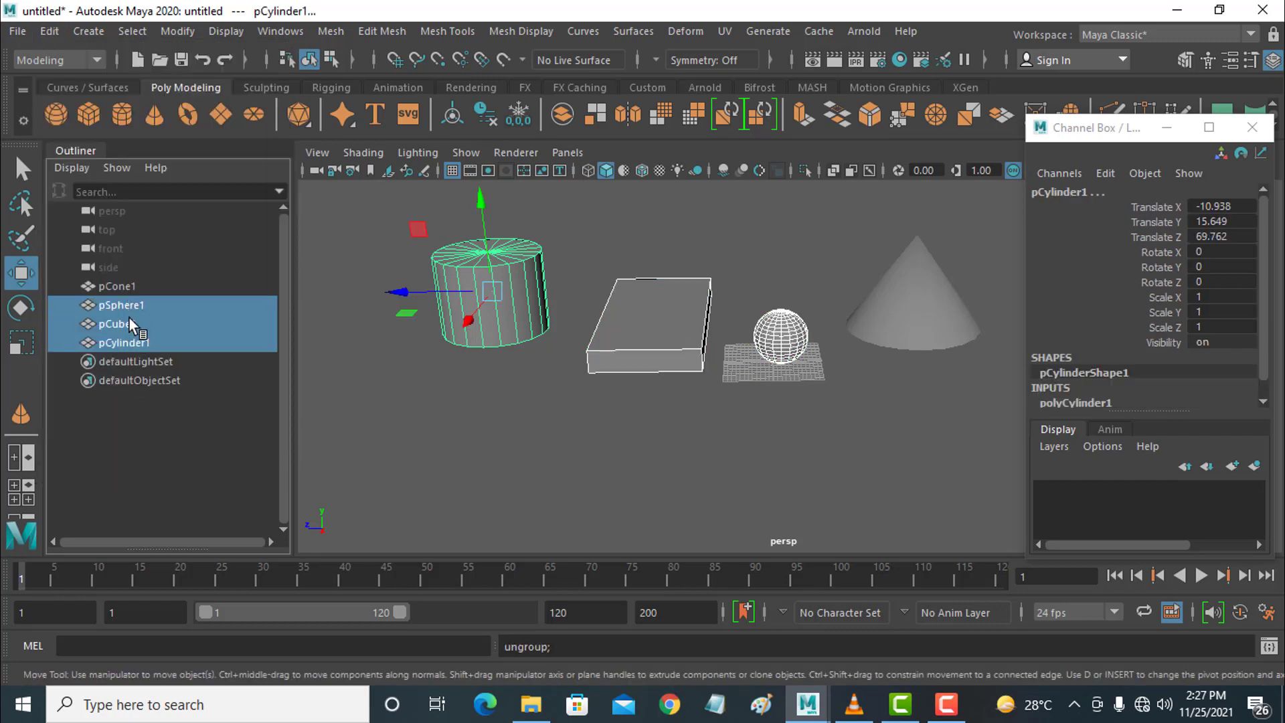
click(155, 420)
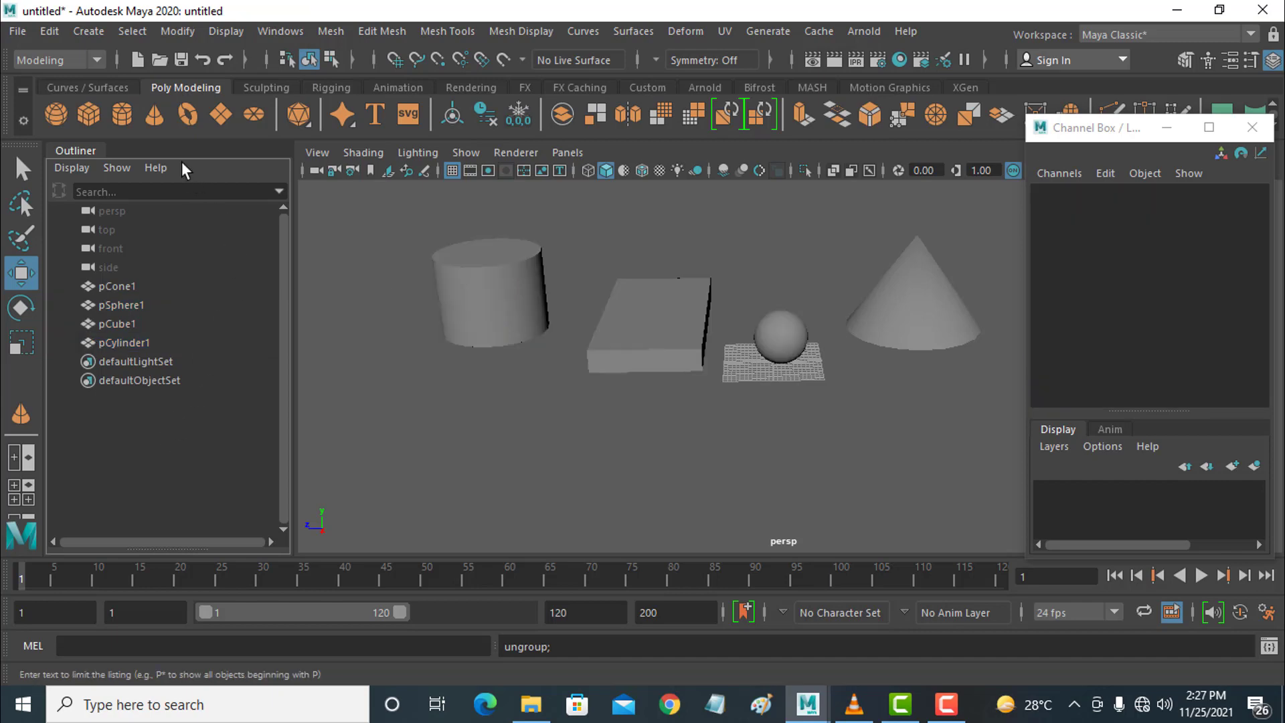
Draw a larger polygon cylinder, pCylinder2, on the grid in front of and left of pCylinder1
click(122, 115)
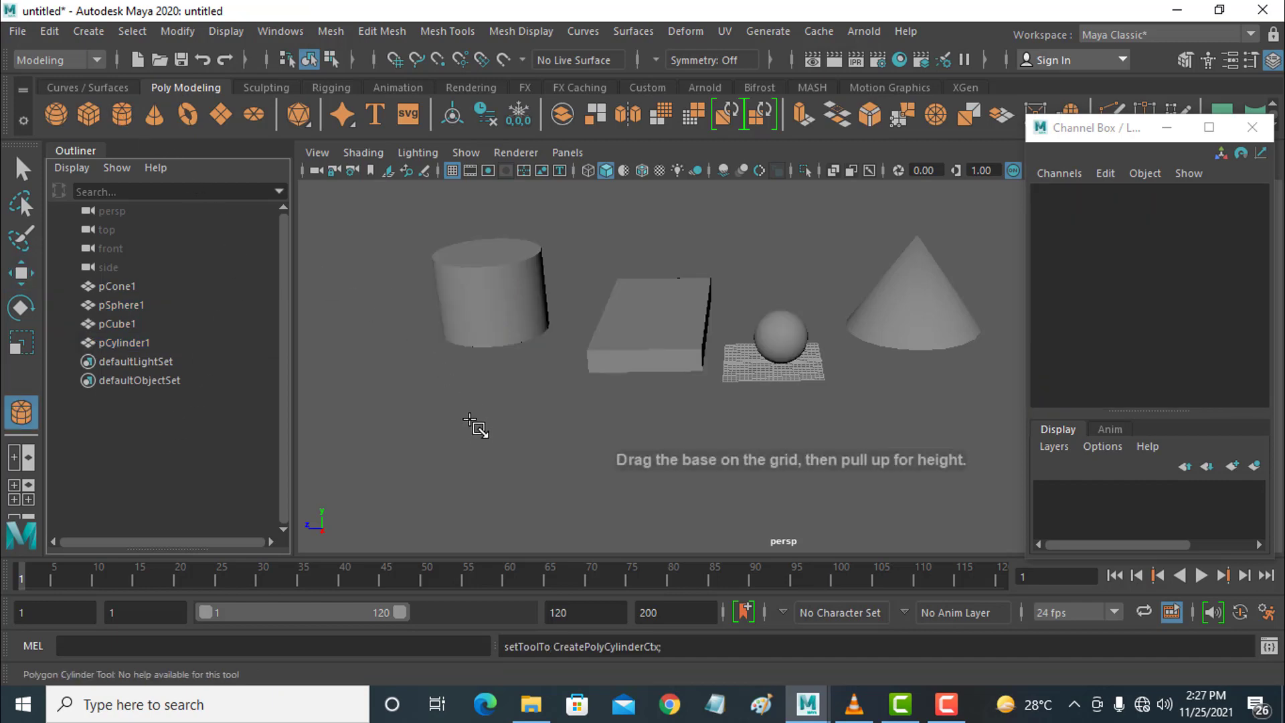
drag(470, 428, 498, 362)
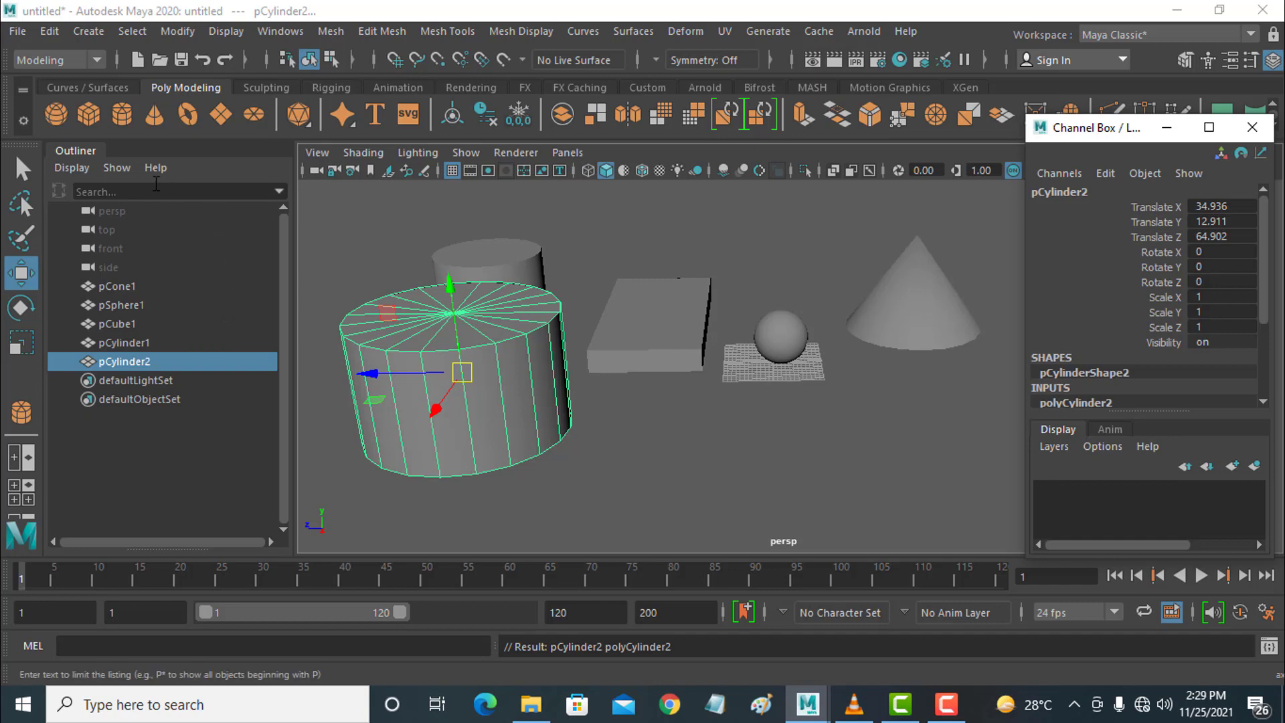
Close the Outliner, enlarge the Layer Editor area, and deselect pCylinder2
drag(70, 150, 224, 292)
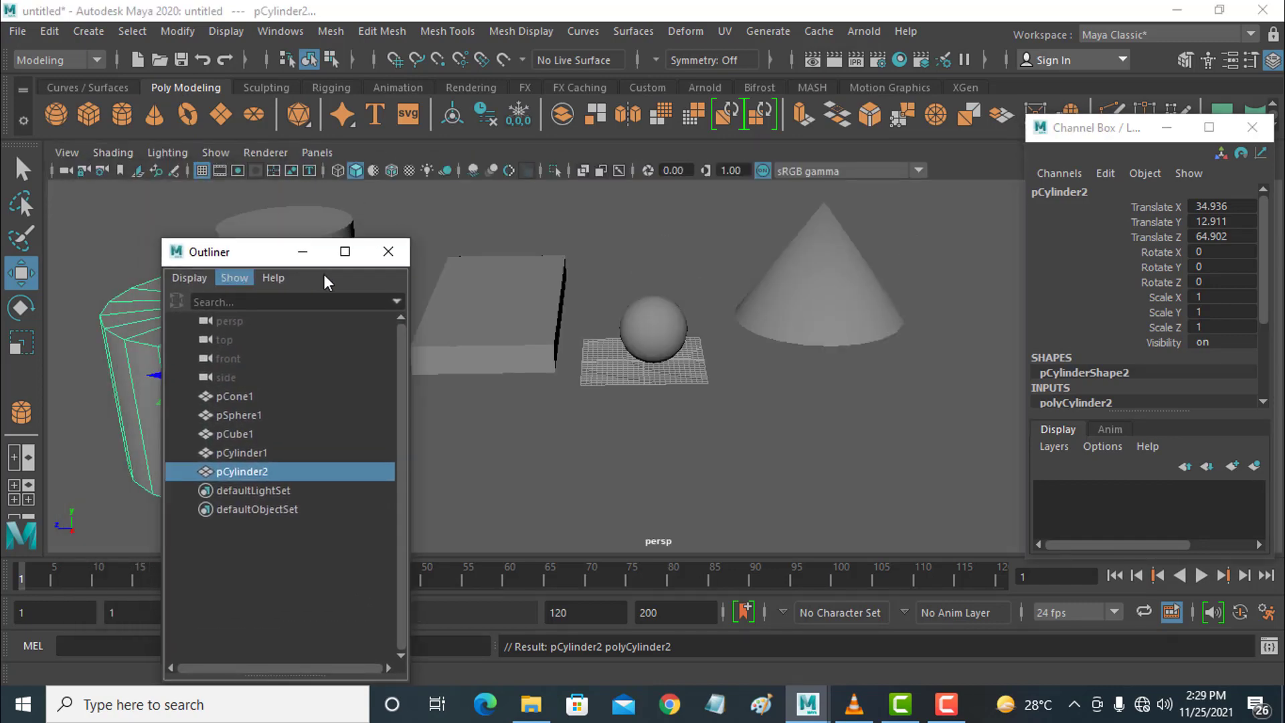
click(394, 251)
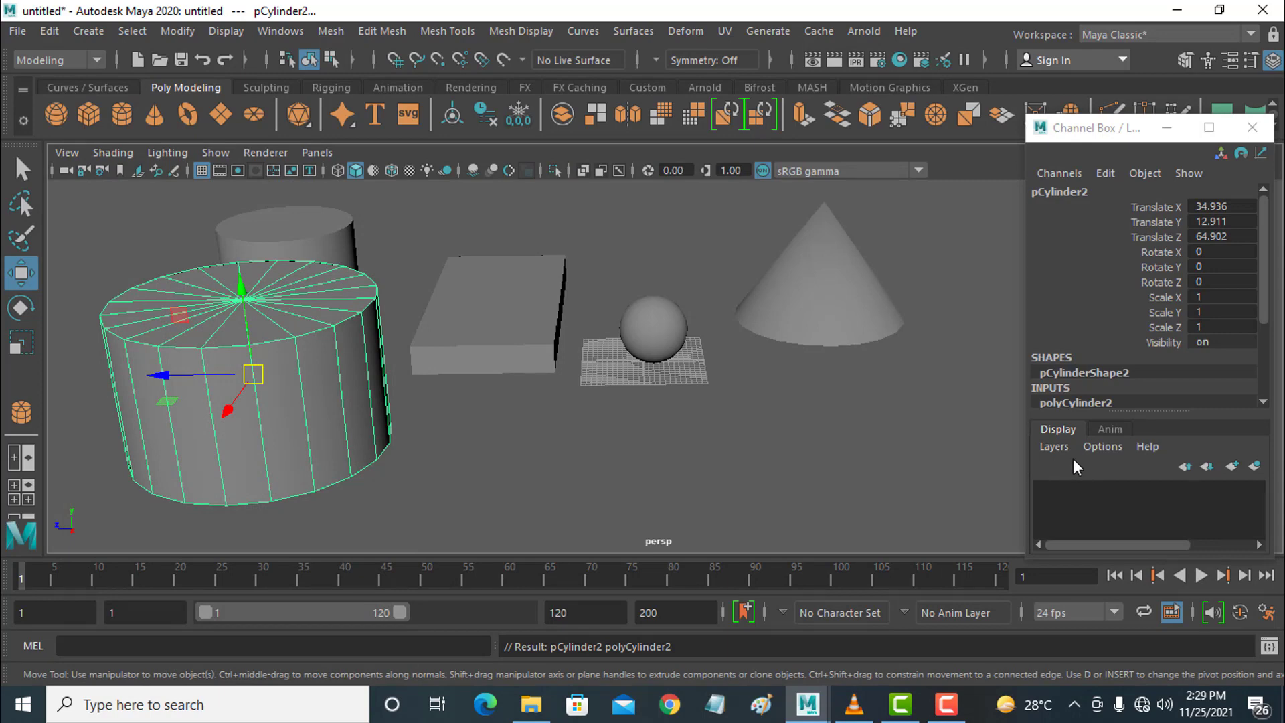
drag(1150, 409, 1130, 276)
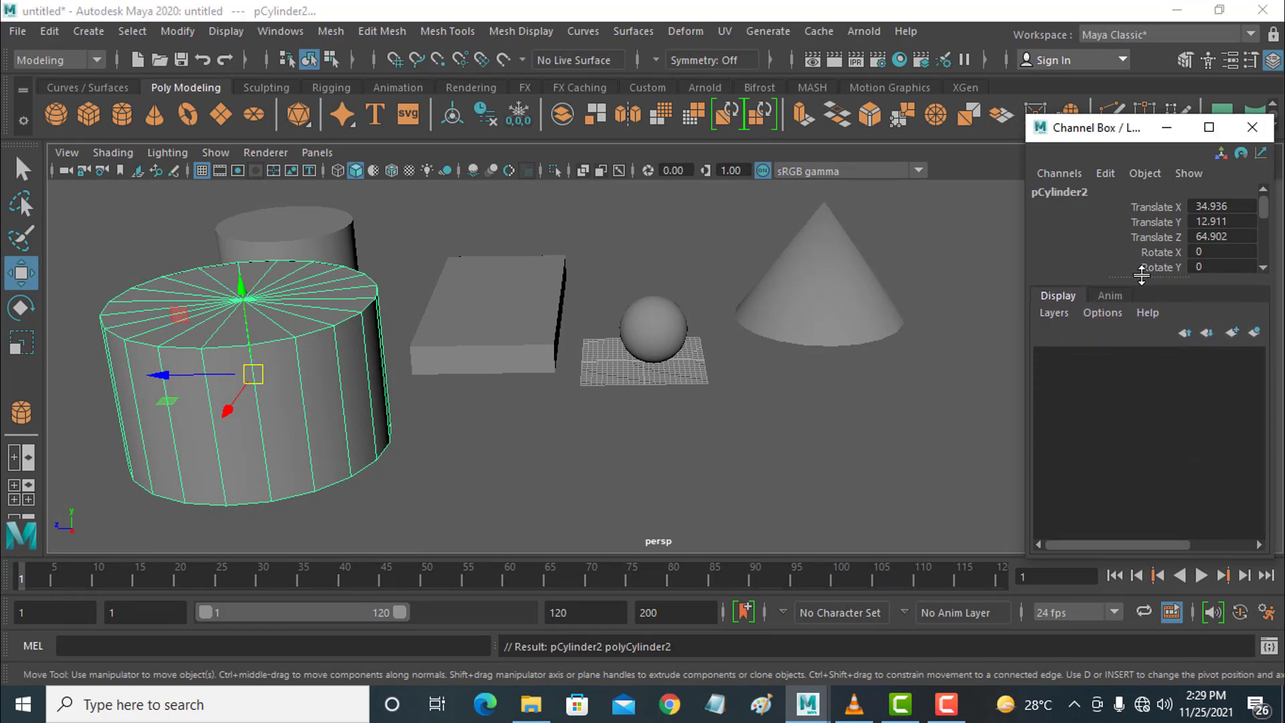
click(1054, 311)
click(955, 326)
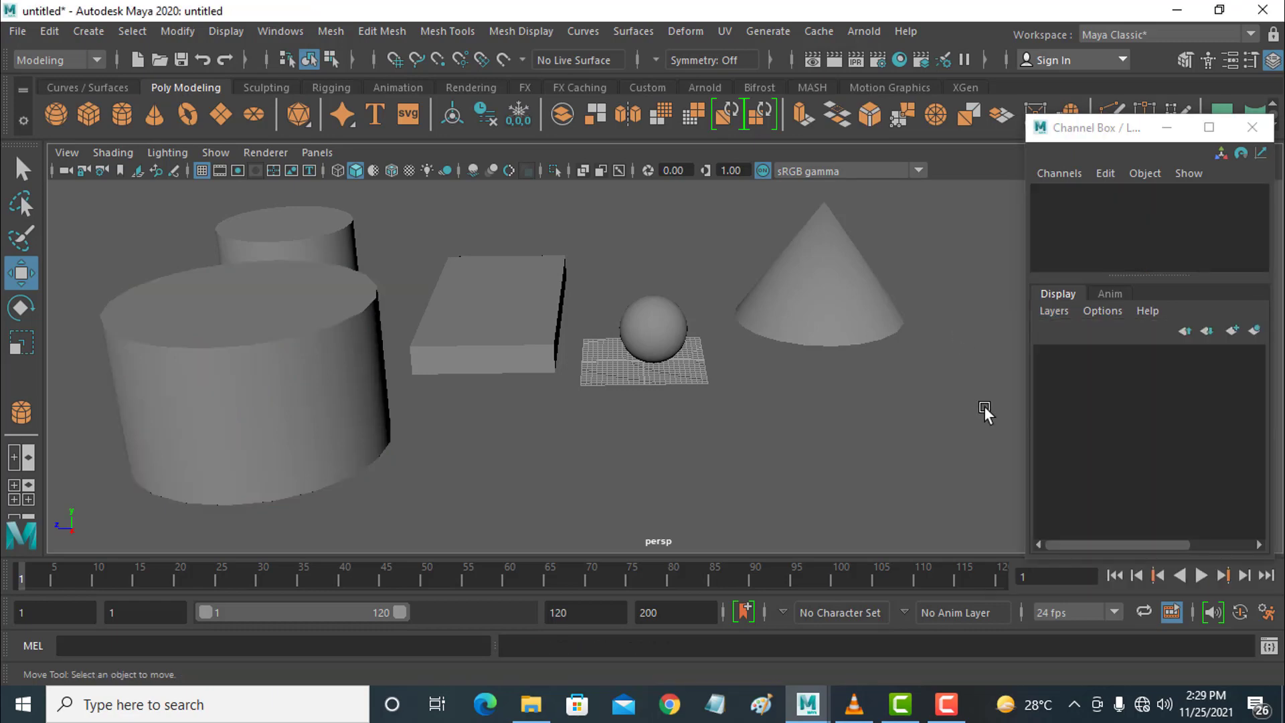
Select pCylinder2 and create a new empty display layer, layer1
click(340, 392)
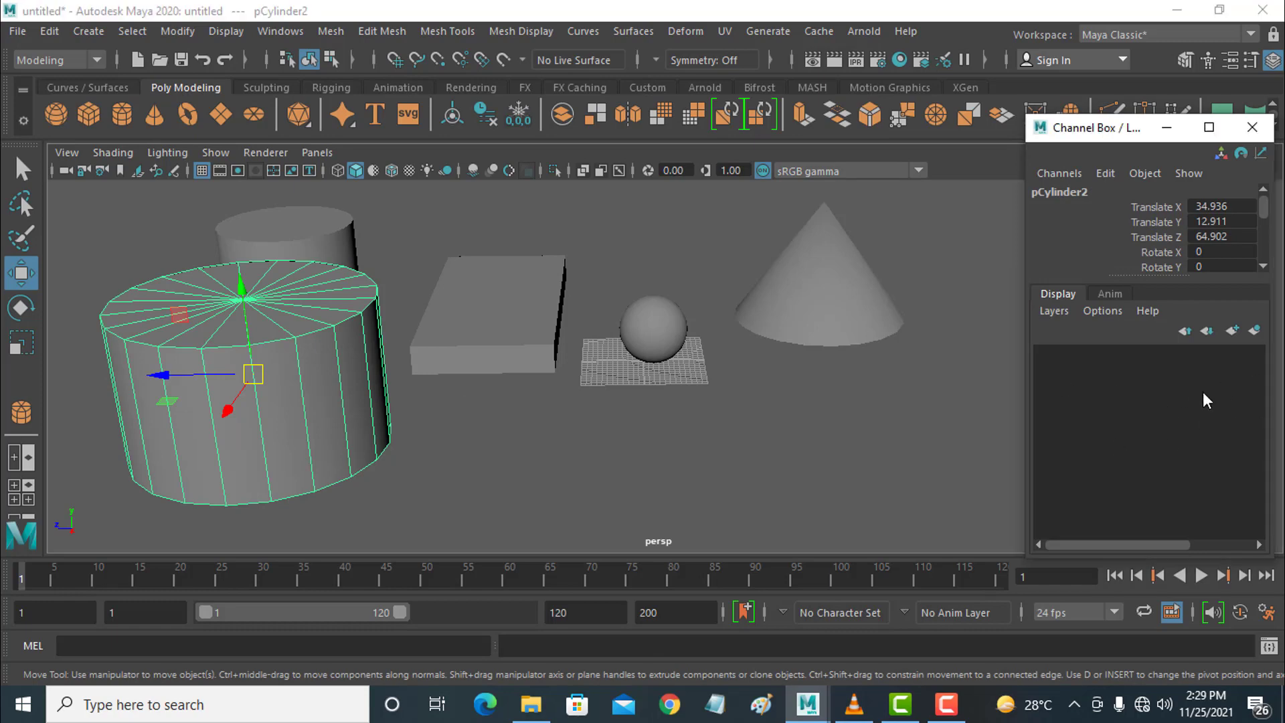
click(845, 467)
click(279, 391)
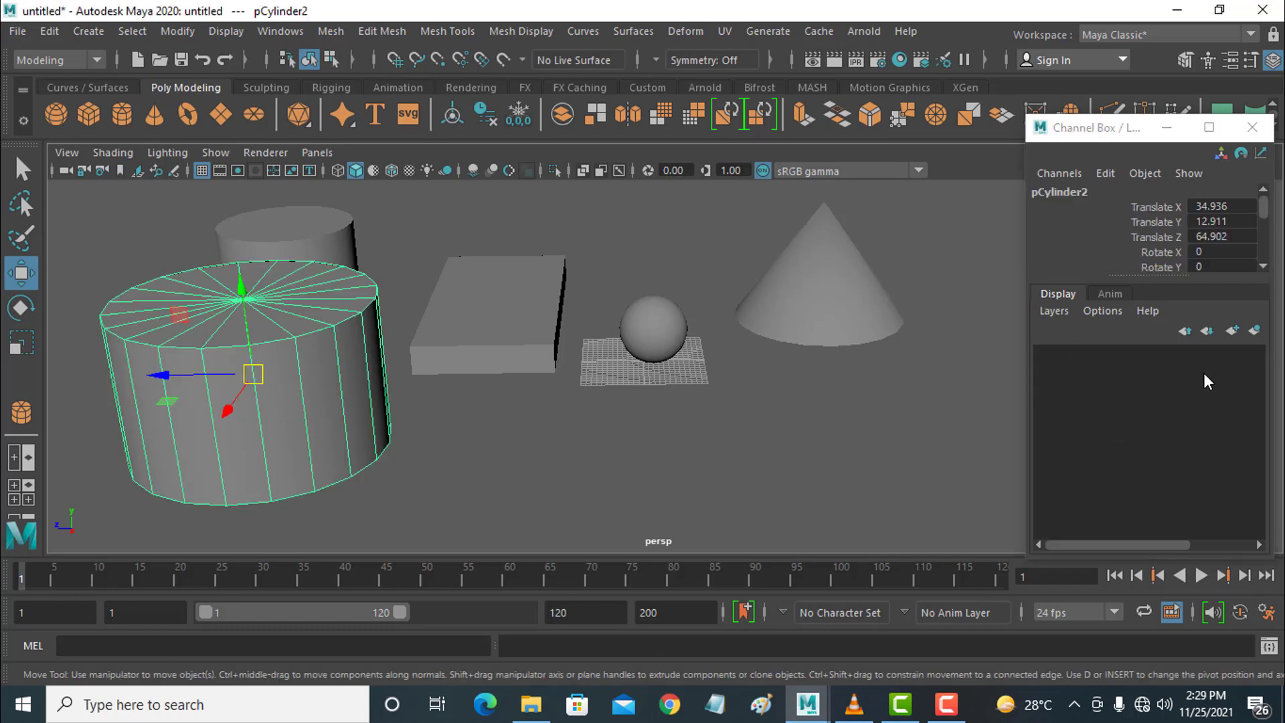
click(1231, 330)
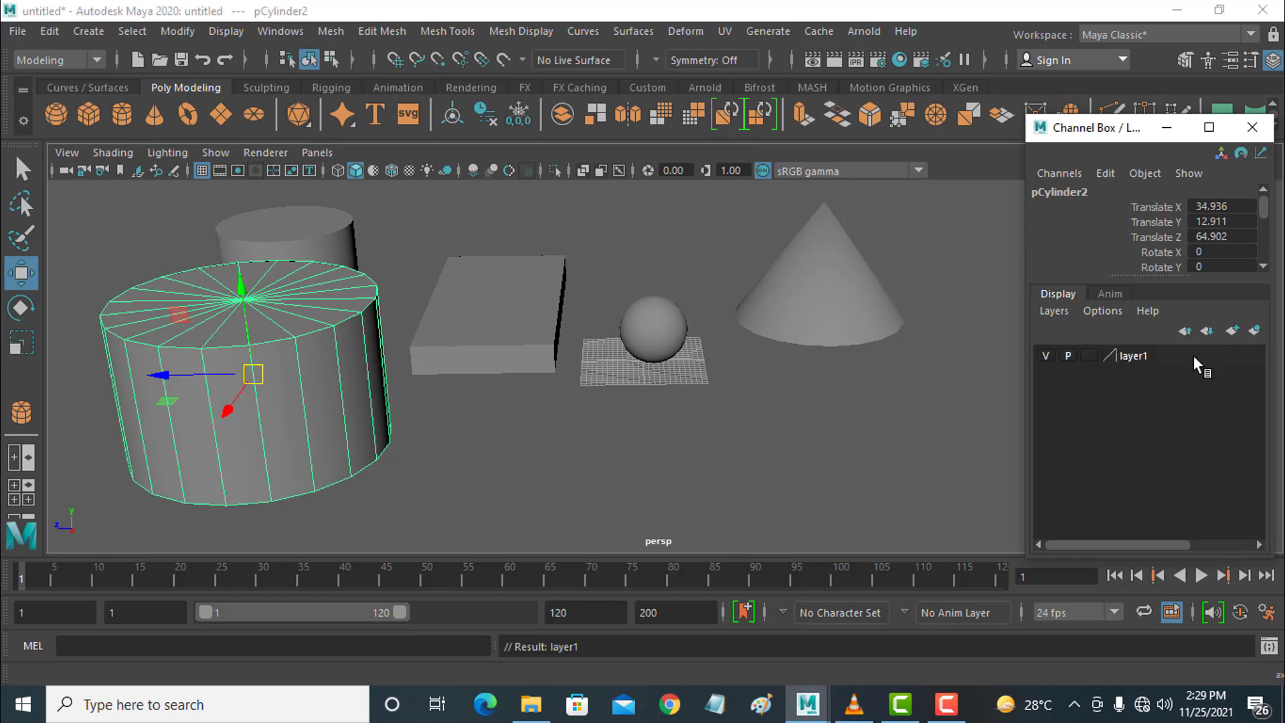
Add the selected pCylinder2 to layer1 with Add Selected Objects
click(1138, 356)
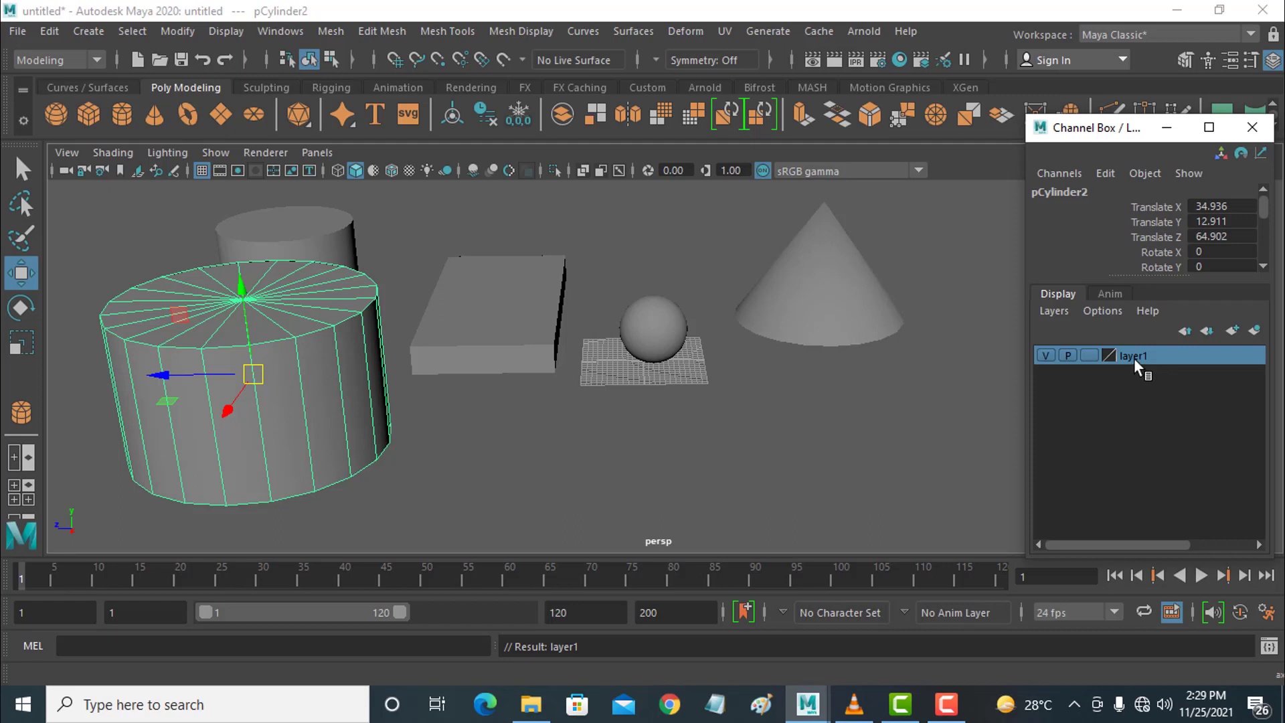
right_click(1133, 359)
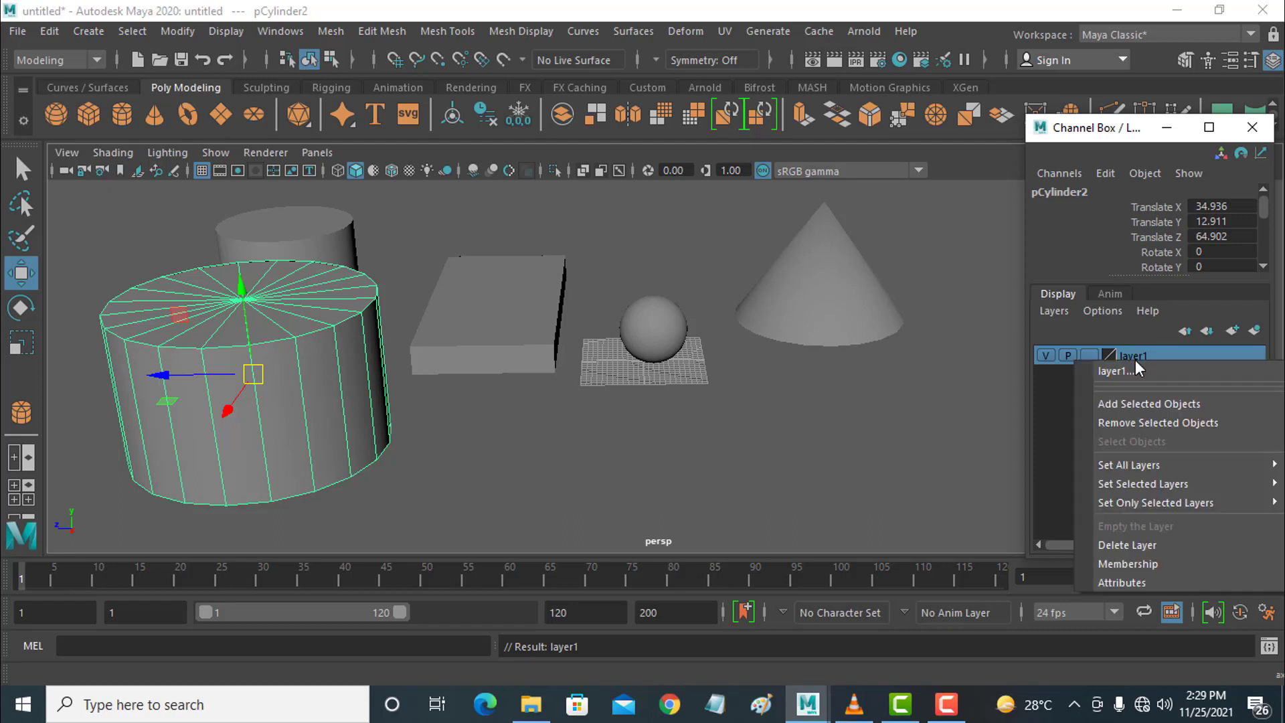
click(1151, 403)
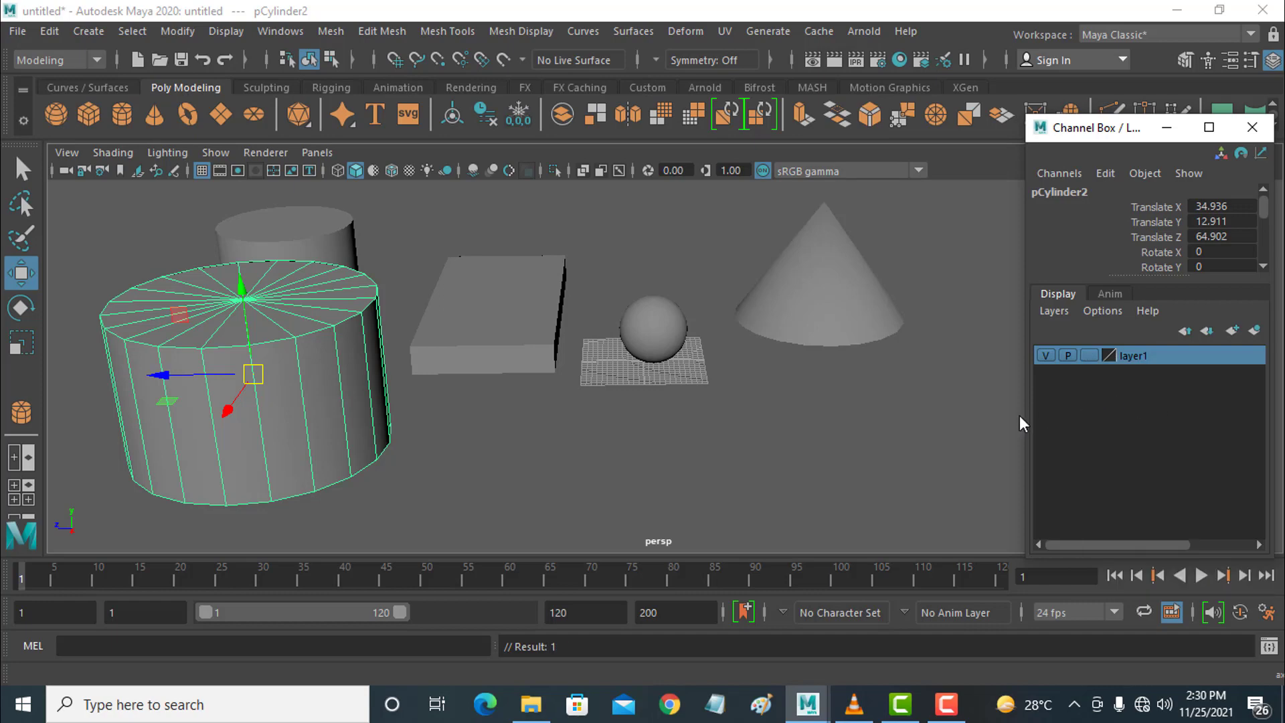
click(431, 488)
click(332, 409)
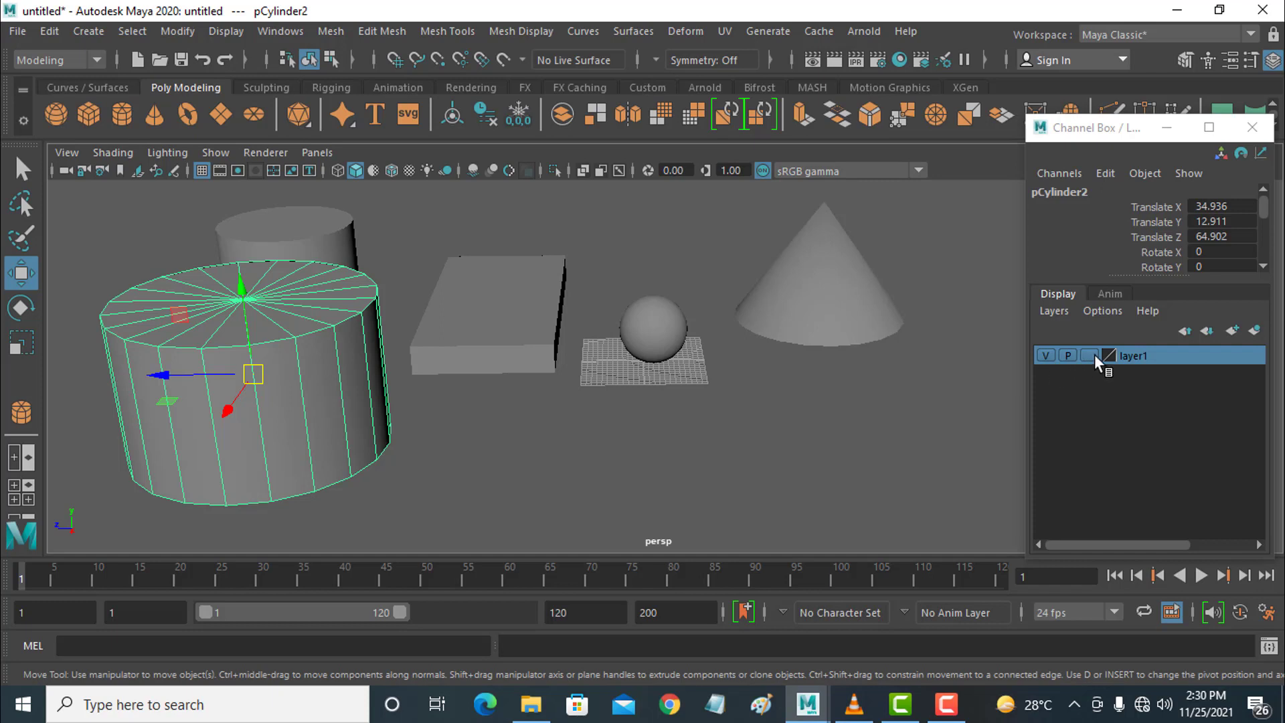
Toggle layer1's visibility off and on three times, leaving it visible
click(1047, 356)
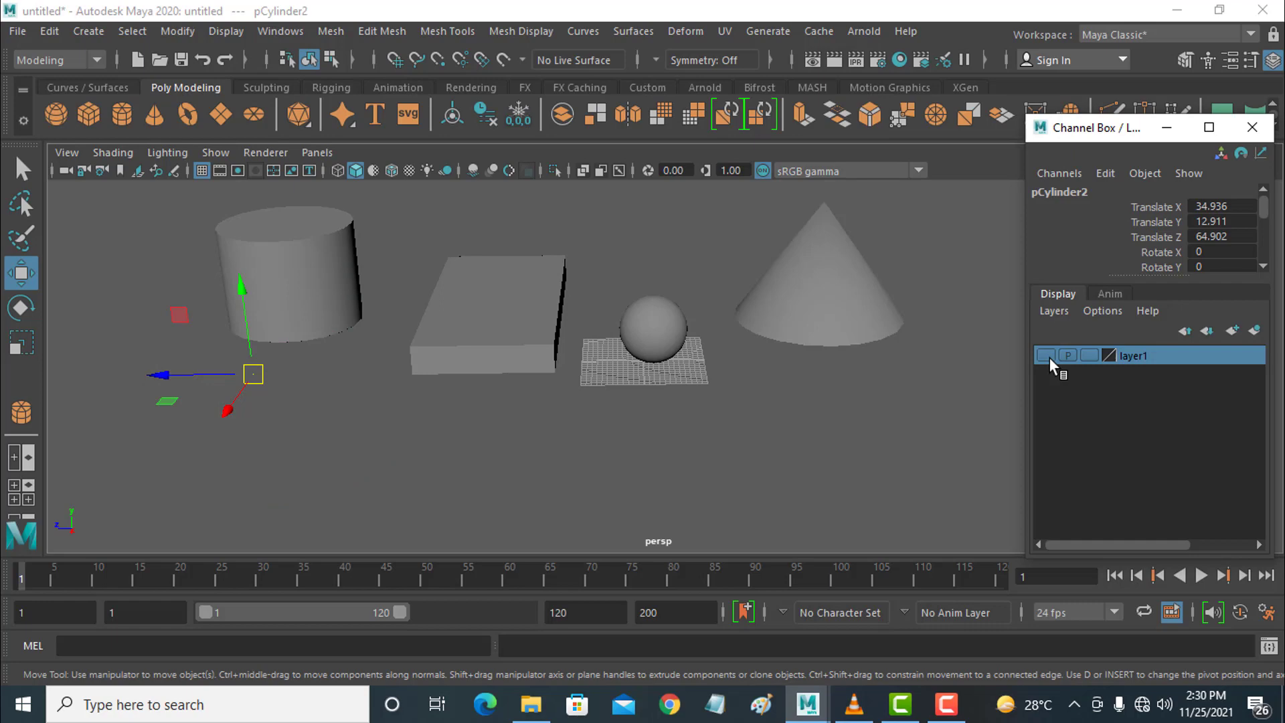
click(1048, 356)
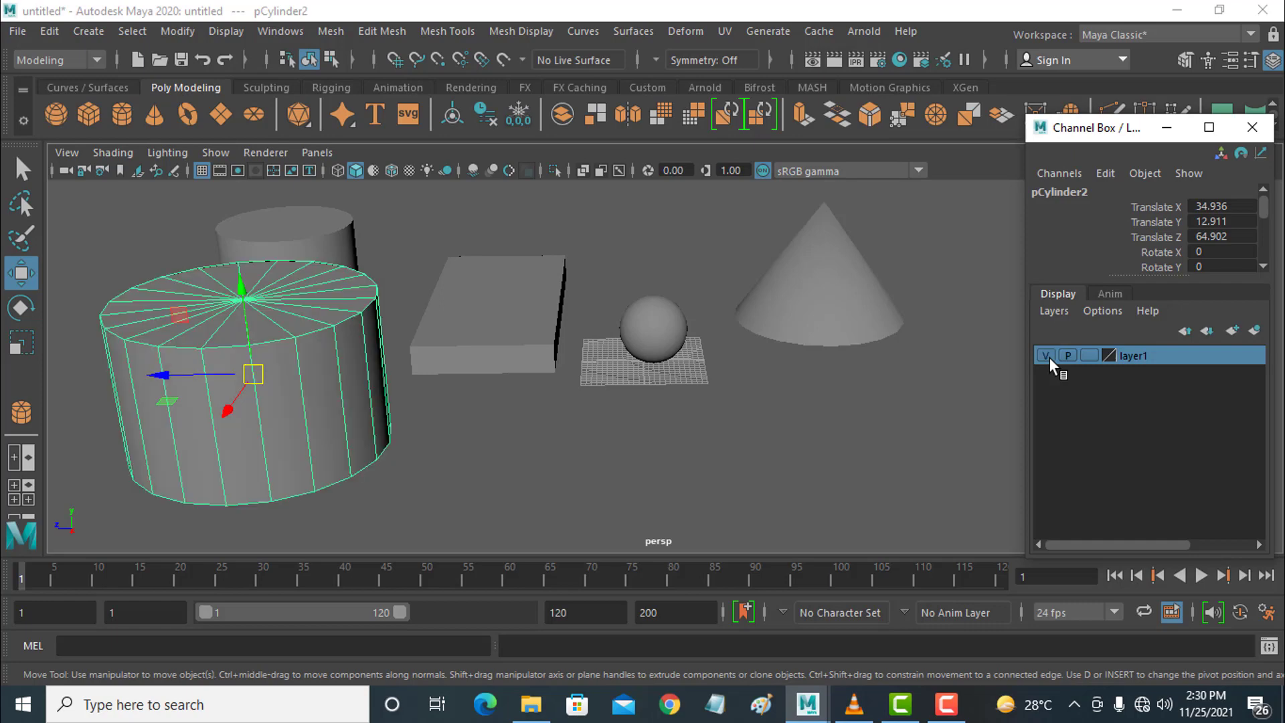
click(1048, 356)
click(1047, 356)
click(1048, 356)
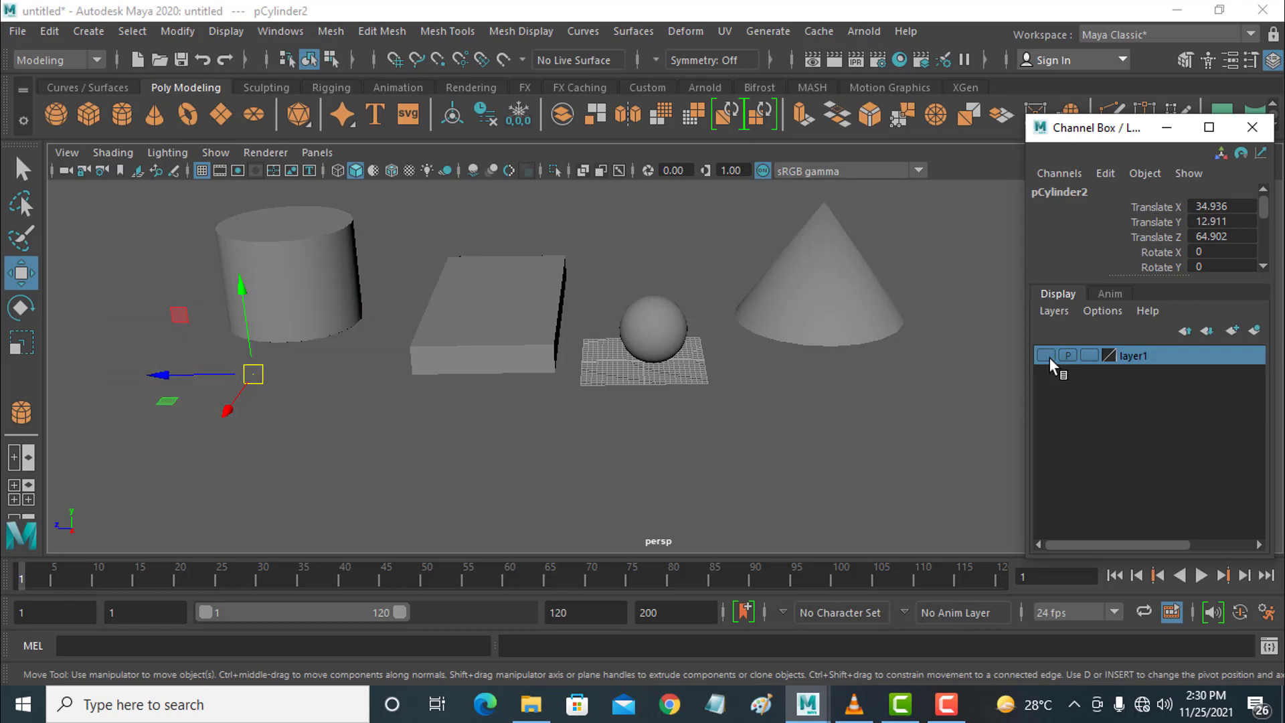
click(1048, 356)
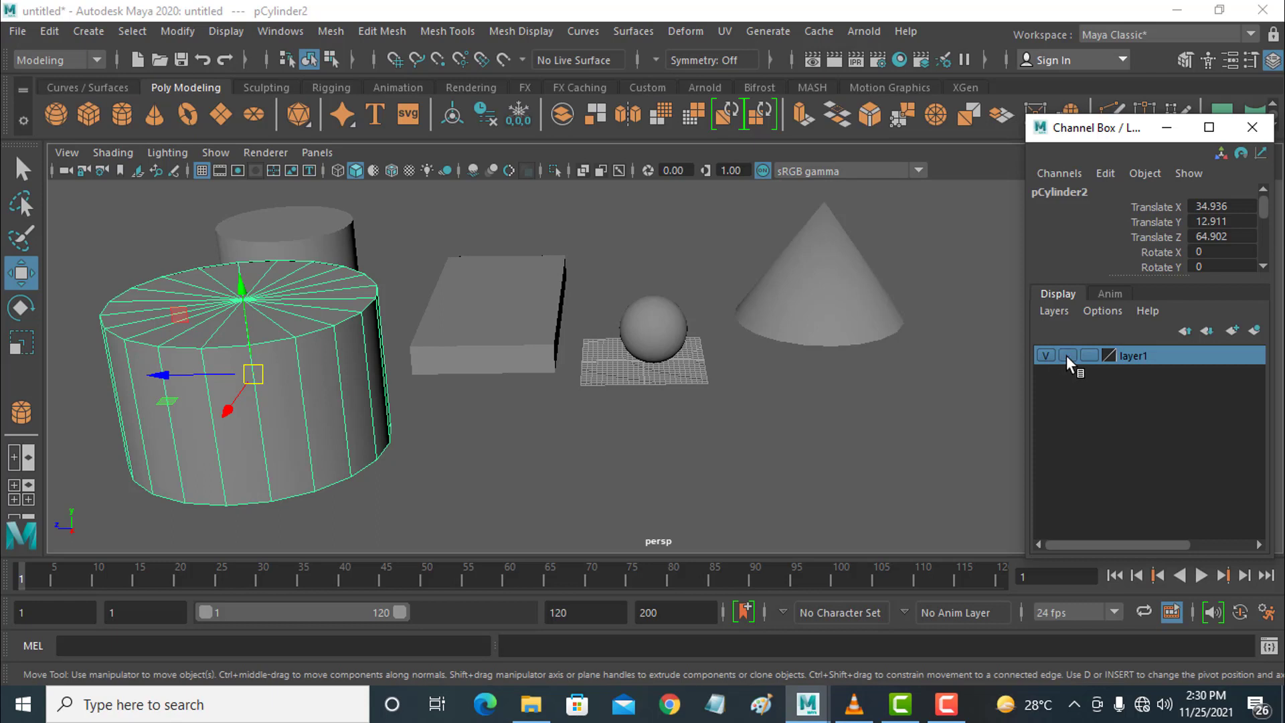
Move pCylinder2 over the sphere, set layer1 to Template then Reference, and turn playback off
drag(253, 373, 349, 392)
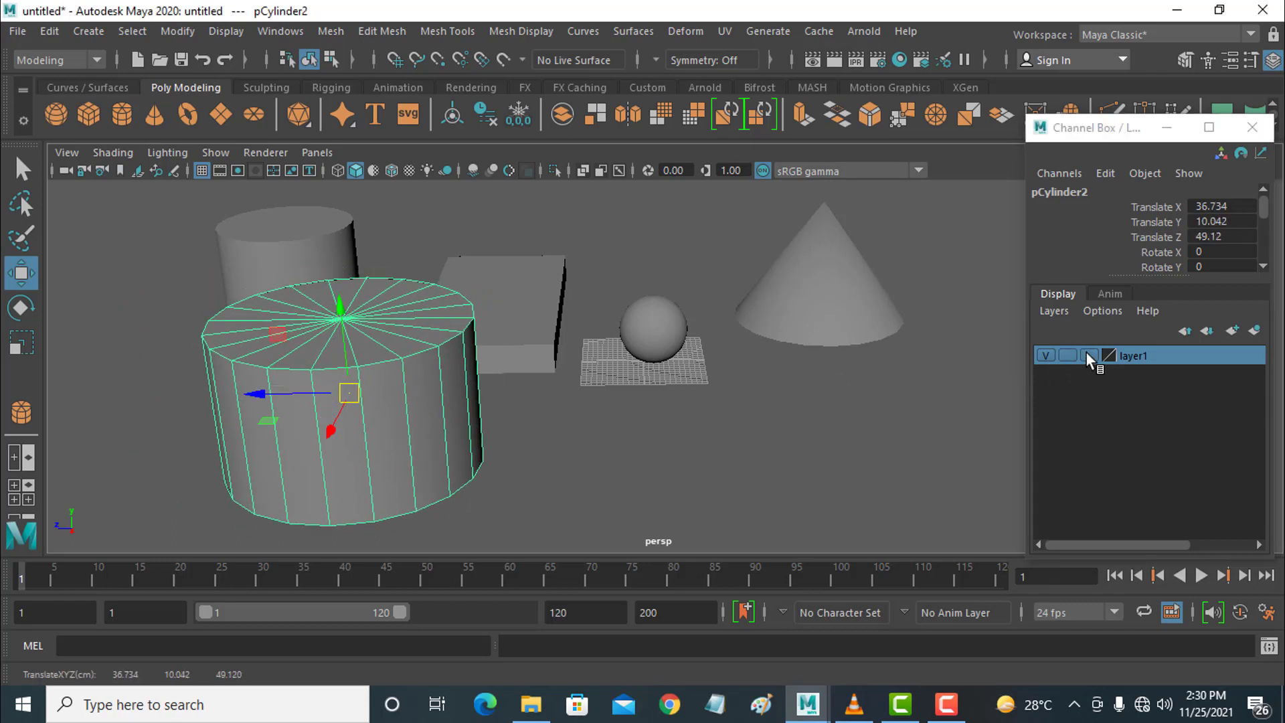
click(1088, 356)
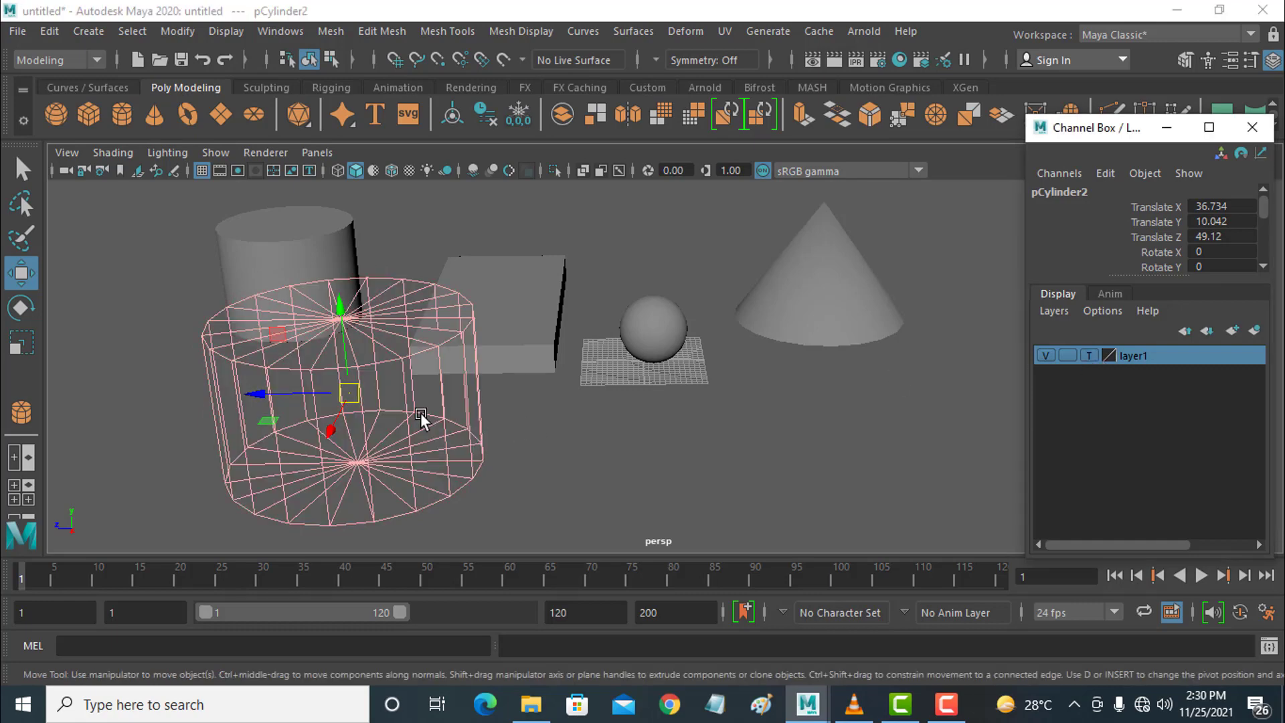
drag(350, 393, 644, 362)
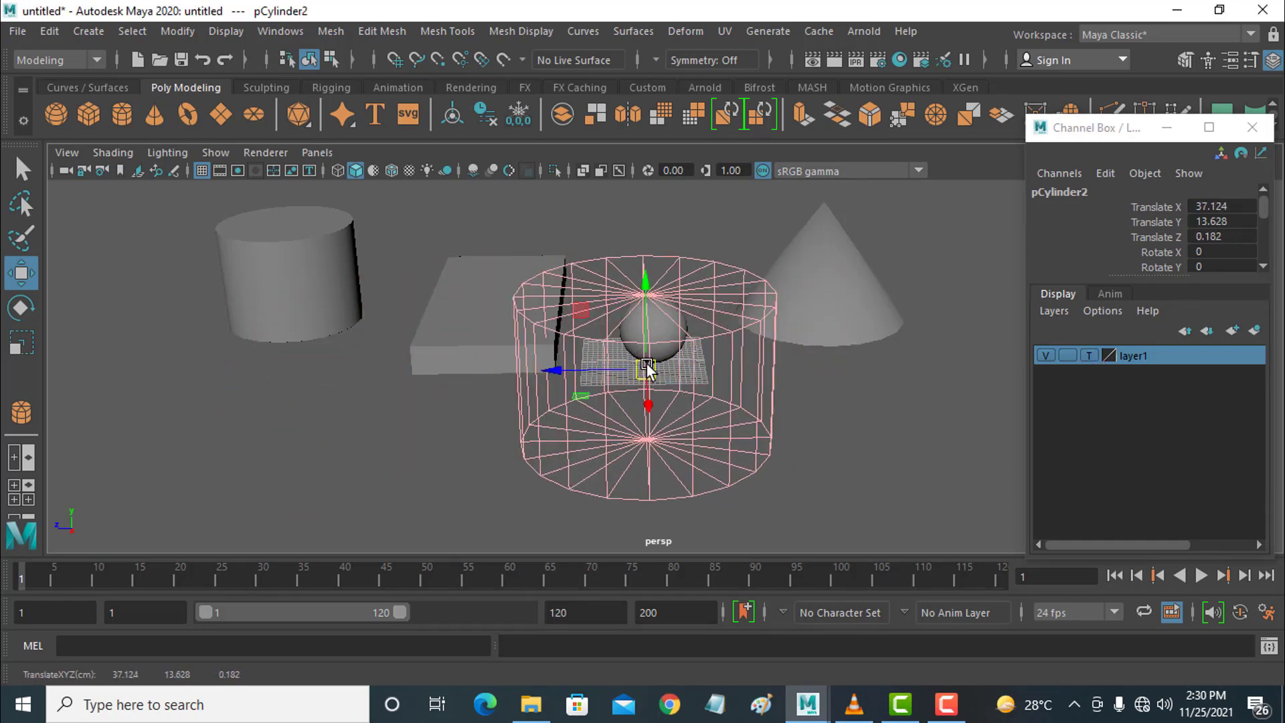
click(1088, 356)
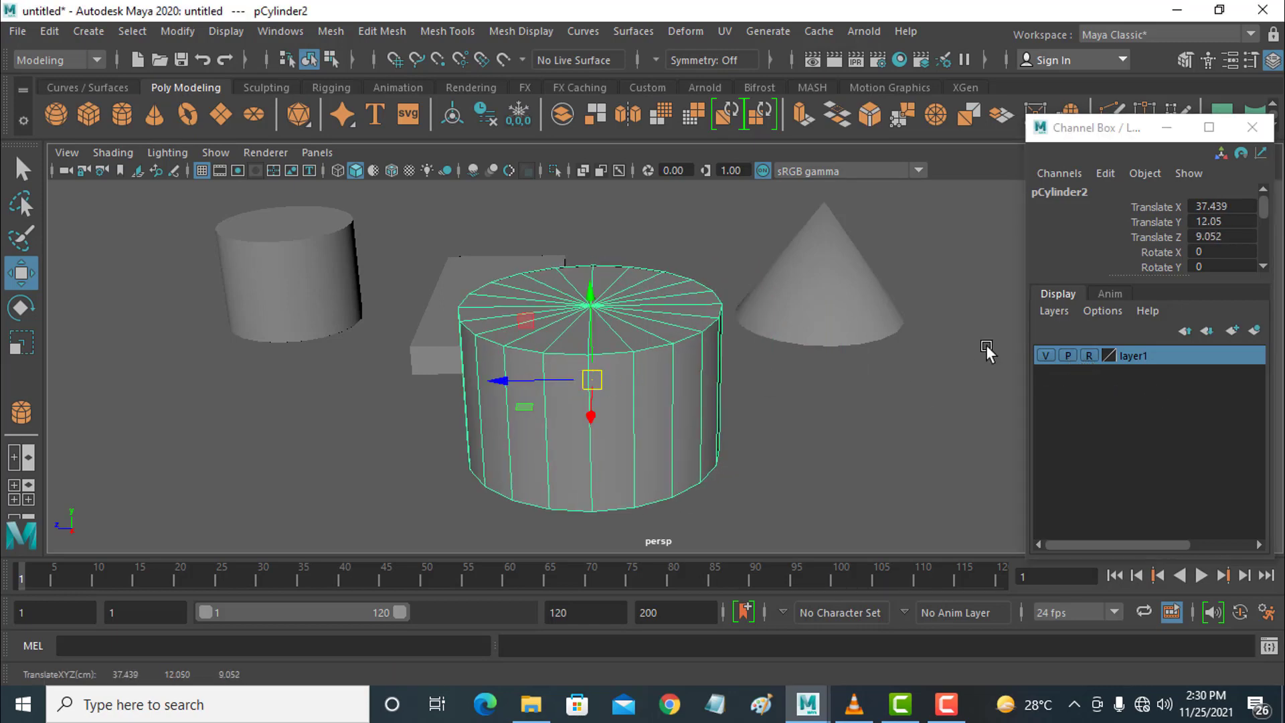
click(1068, 355)
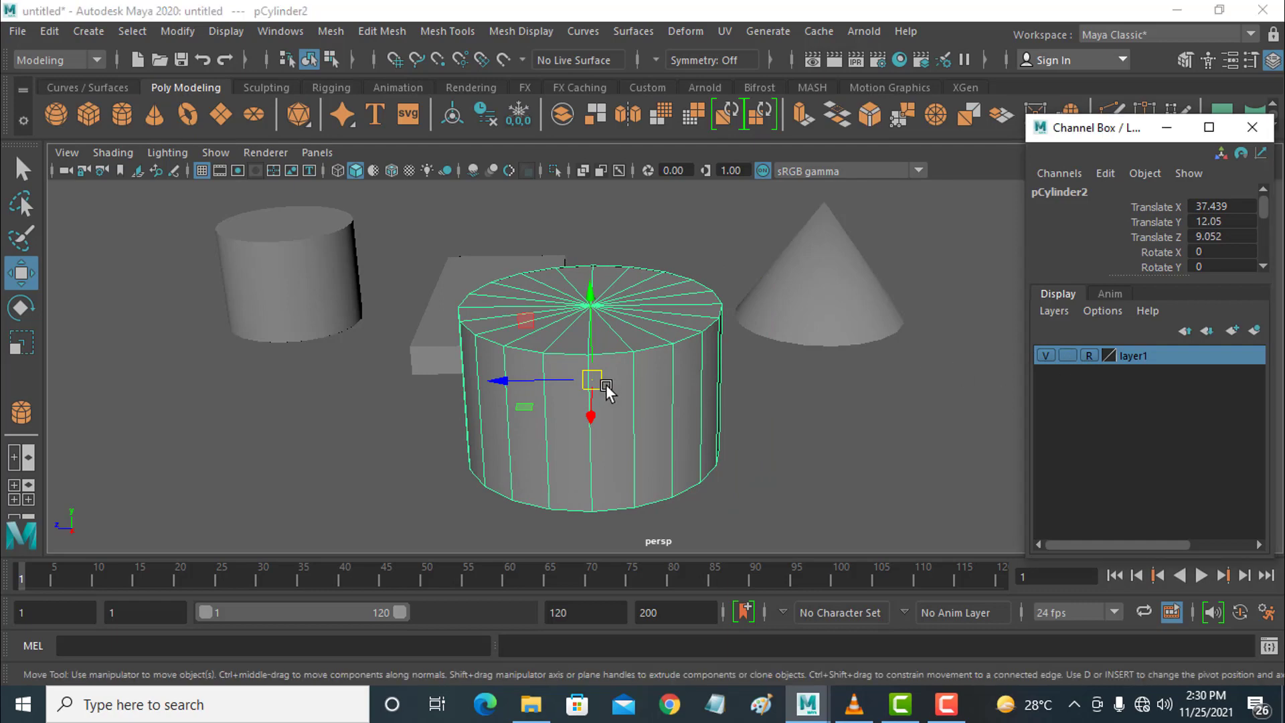